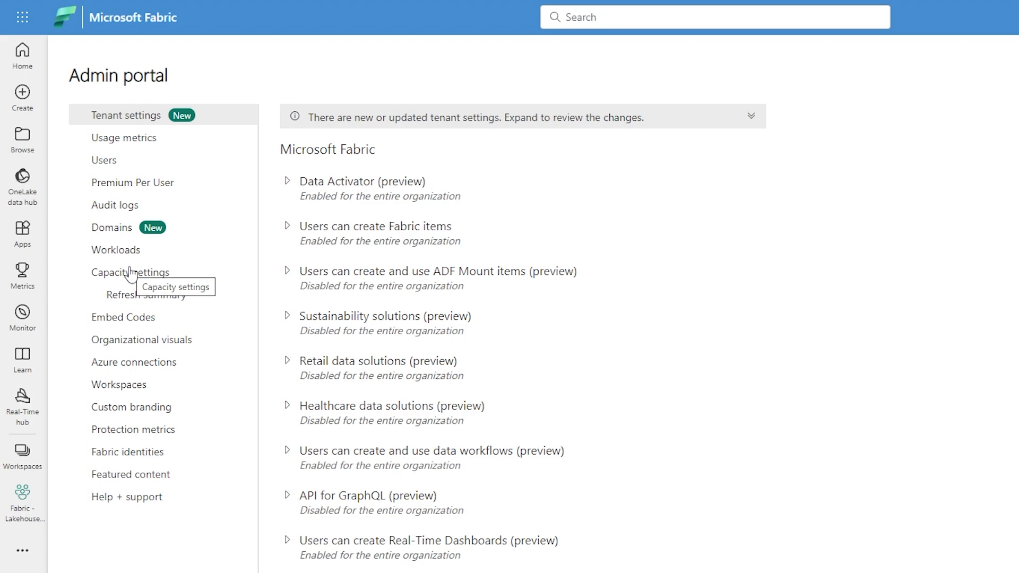
Step: Start a new domain from the Domains settings and name it Domain ODL Demo
click(133, 229)
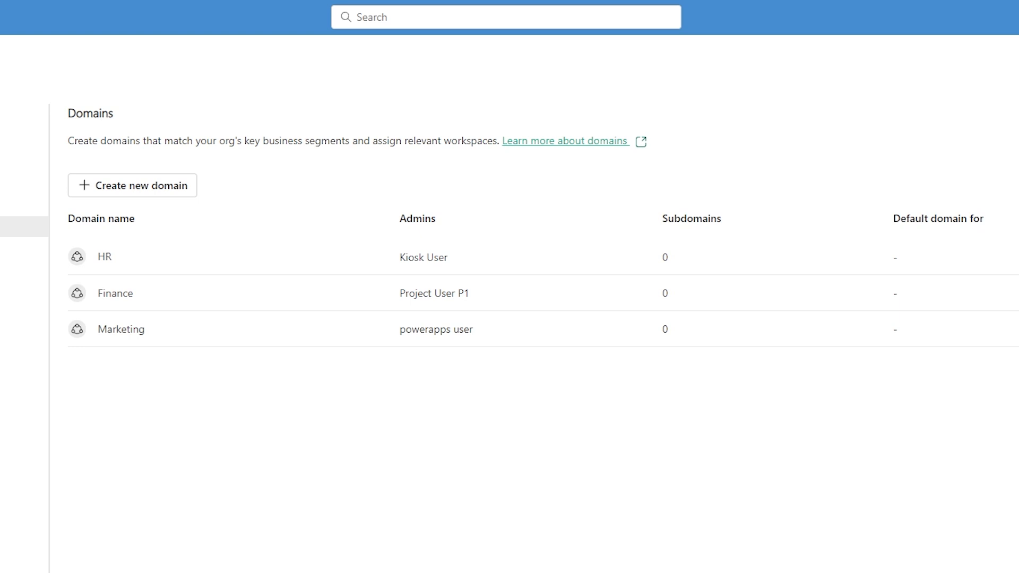
mouse_move(274, 259)
click(165, 185)
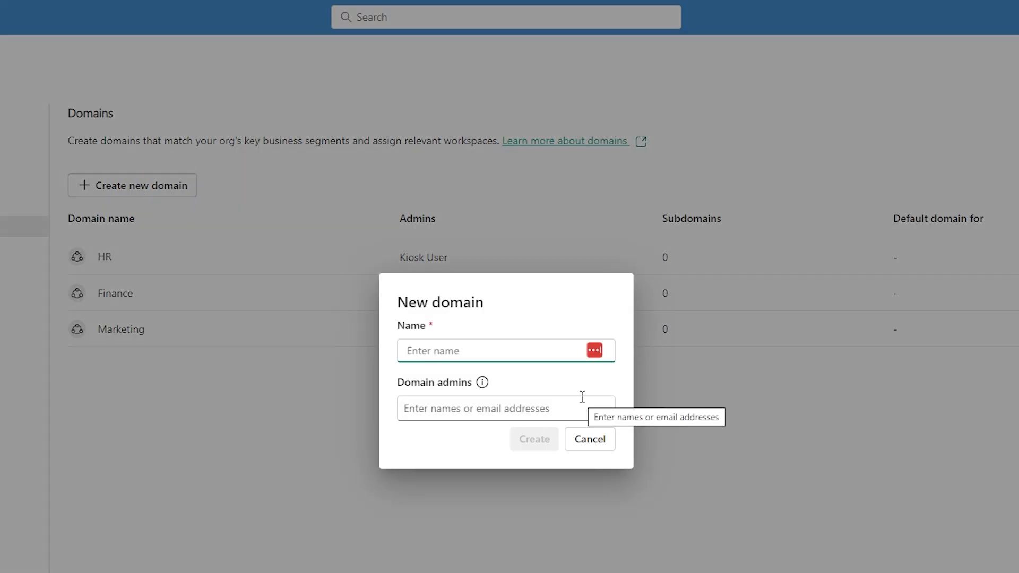
text(Domain )
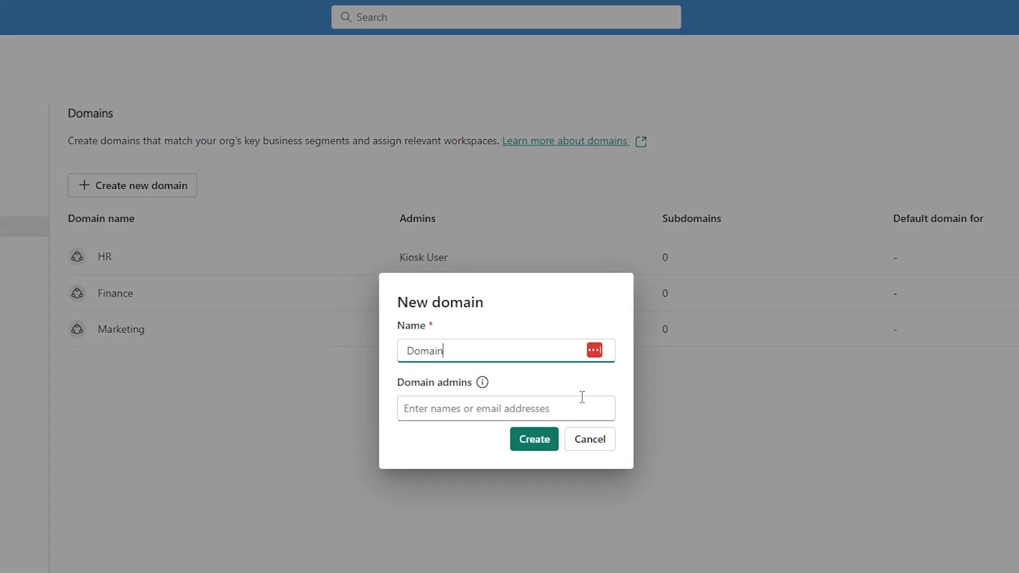
text(ODL Demo)
Step: Add two colleagues by name as domain admins and create the domain
mouse_move(482, 383)
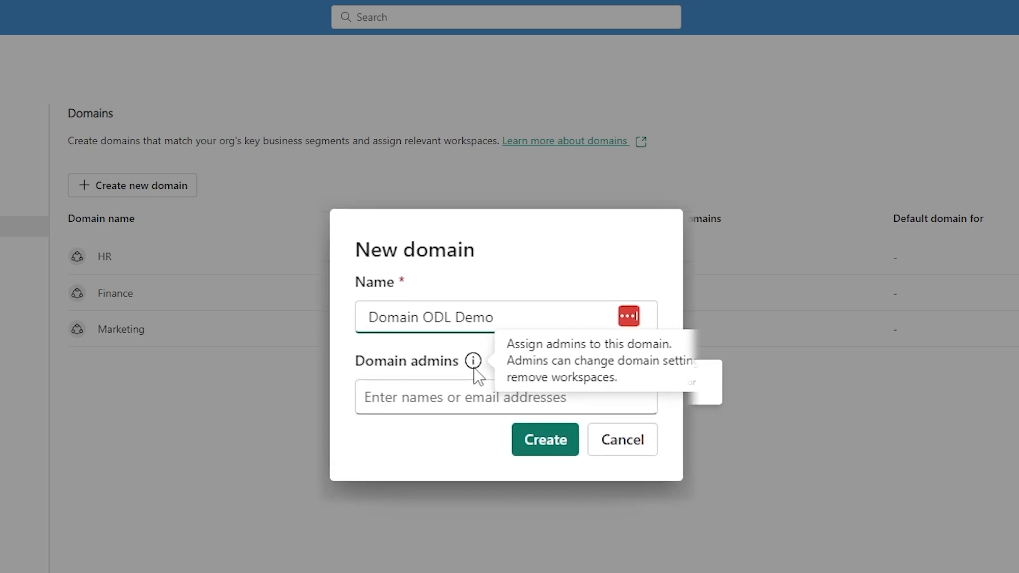
click(458, 387)
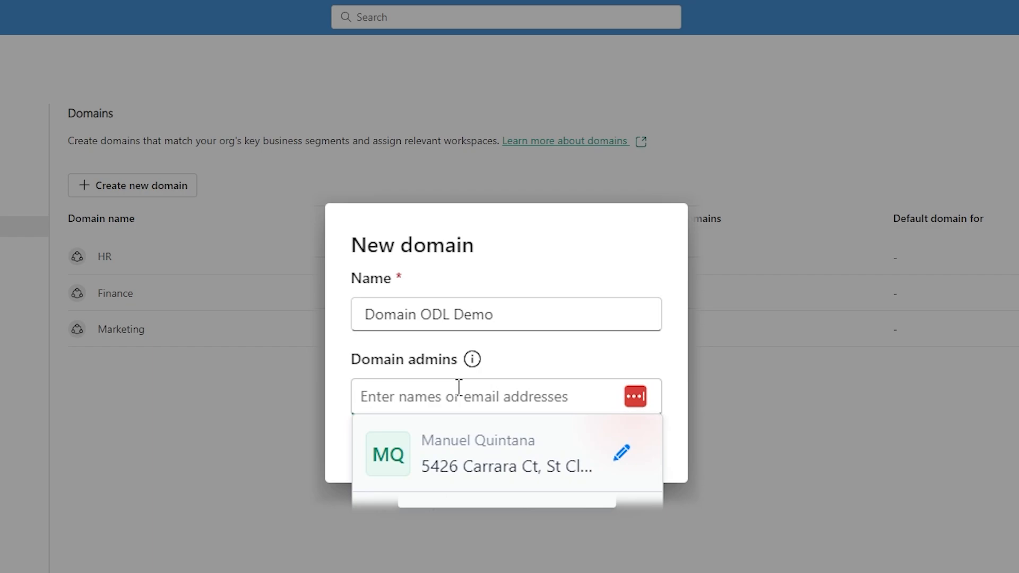
text(man)
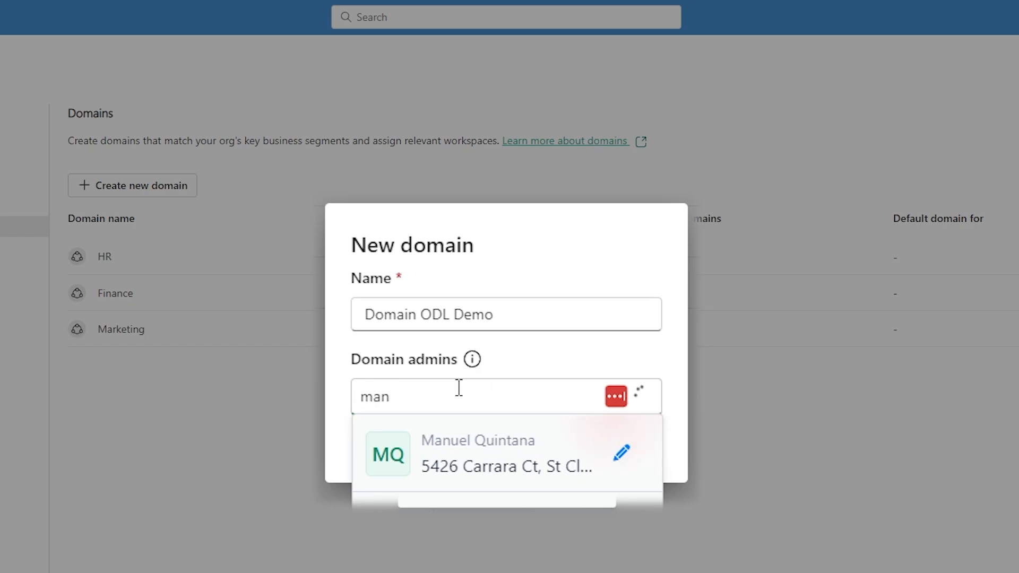
text(uel)
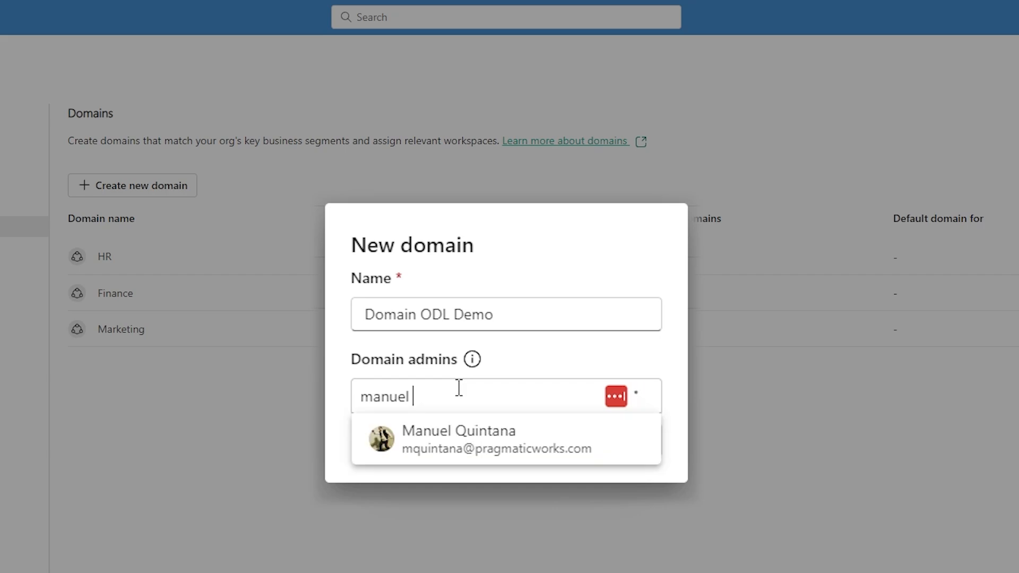
click(454, 448)
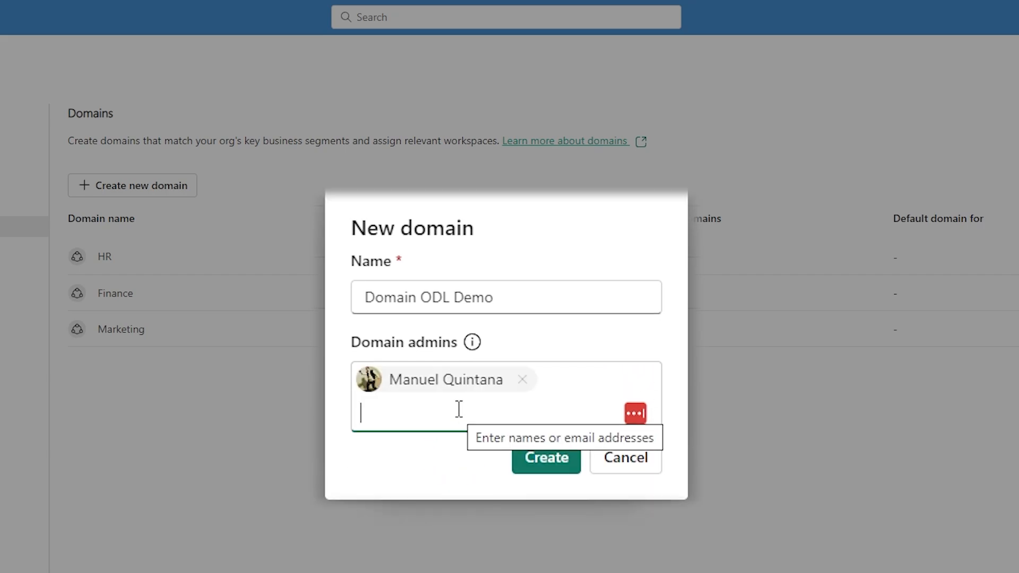
text(mitch)
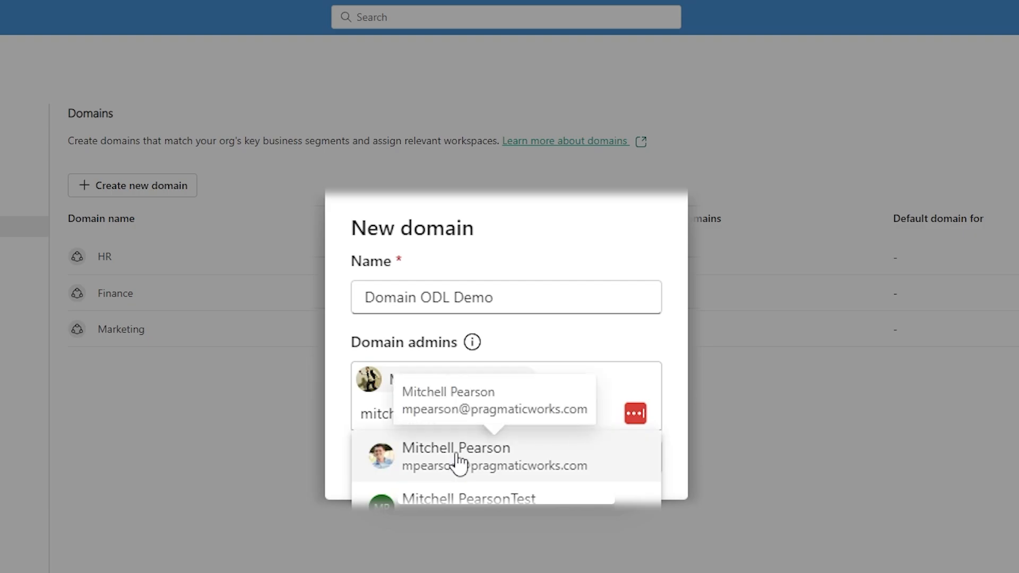
click(454, 456)
click(543, 462)
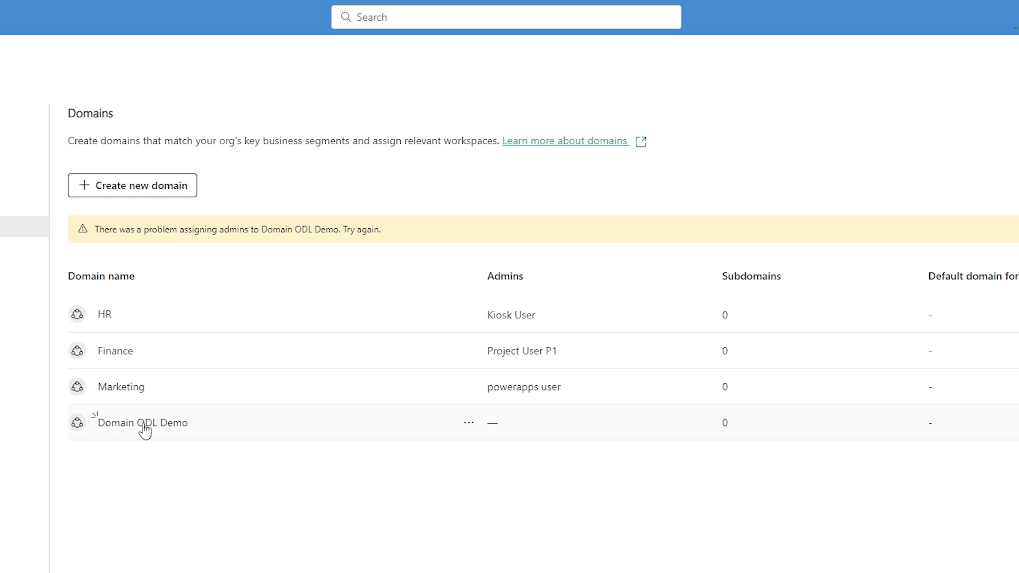
Step: Assign the Pragmatic Works Demo account as admin in the settings of Domain ODL Demo and apply the change
click(142, 428)
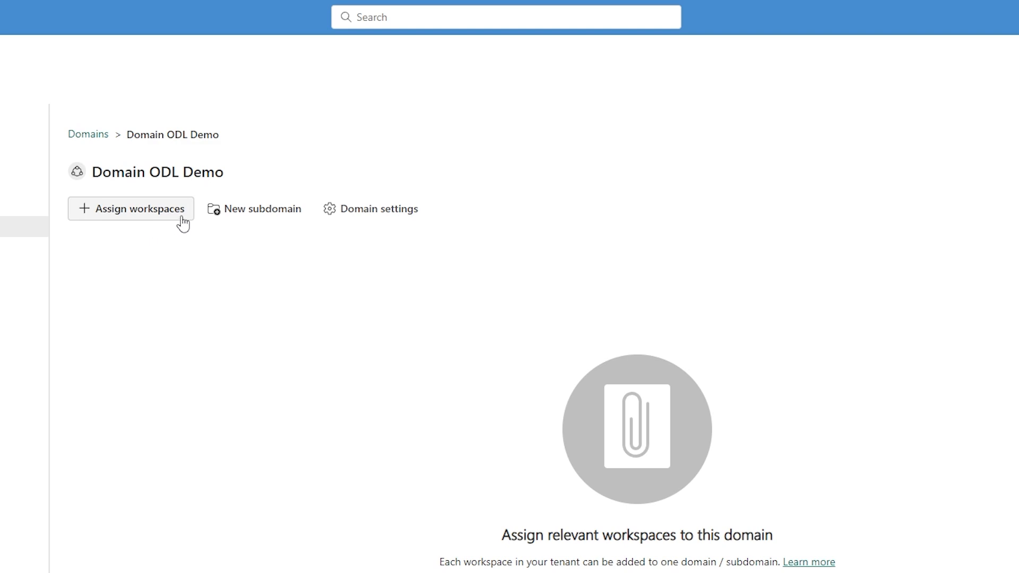
click(338, 210)
click(550, 180)
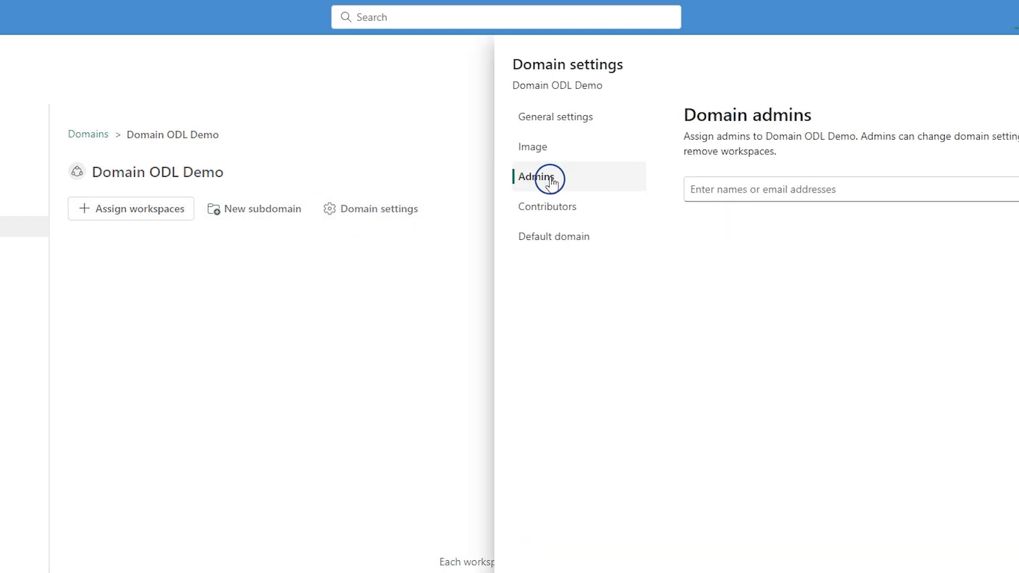
click(767, 190)
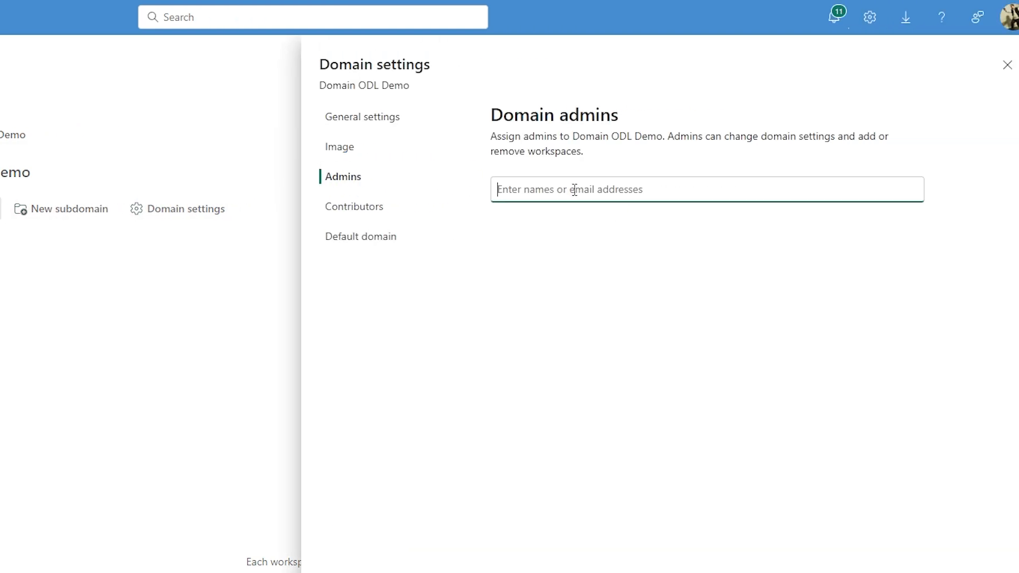
text(pwd)
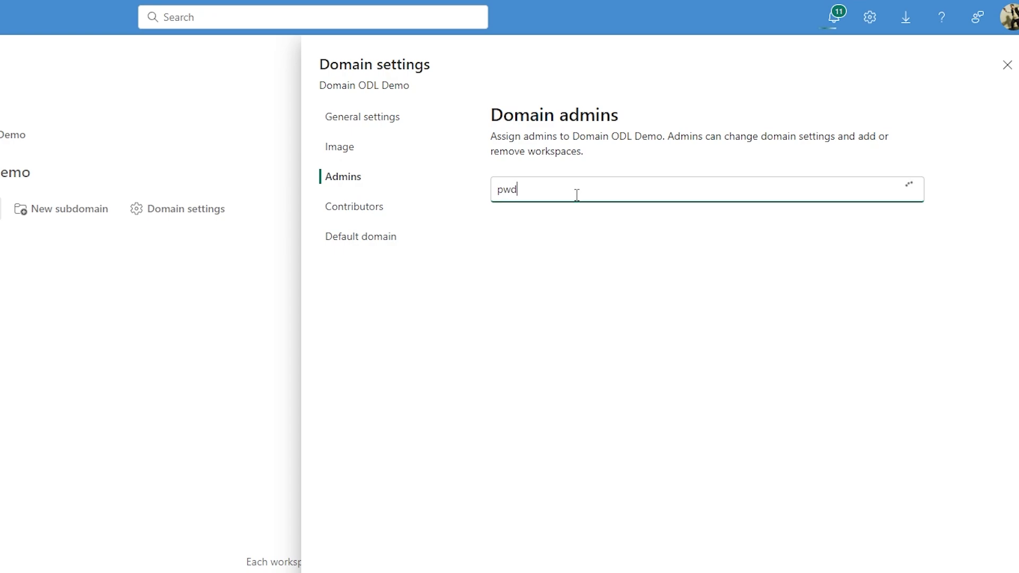
text(emo)
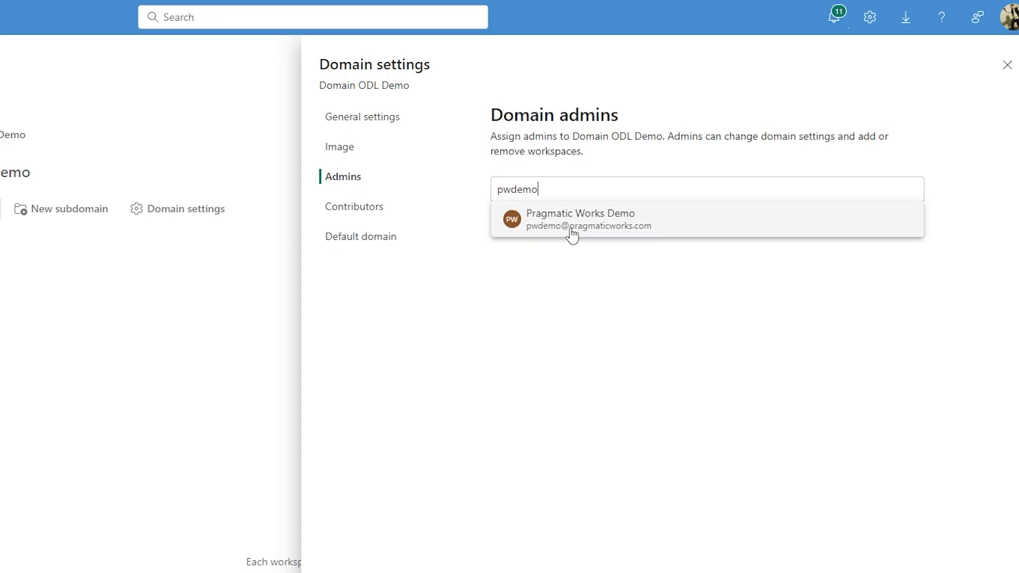
click(572, 231)
click(923, 546)
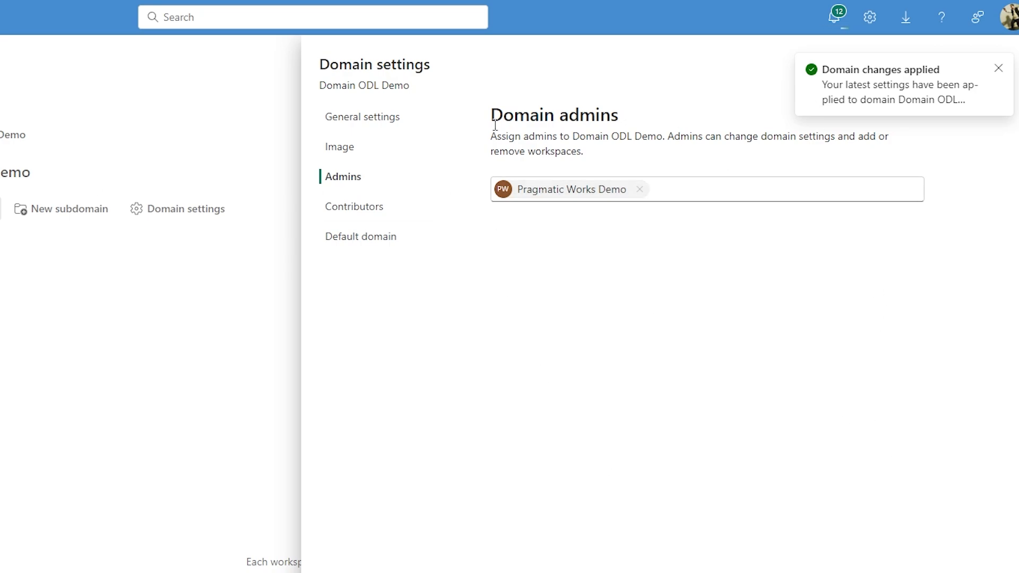
Step: Review the domain's general, image, admin, contributor and default domain settings
click(371, 123)
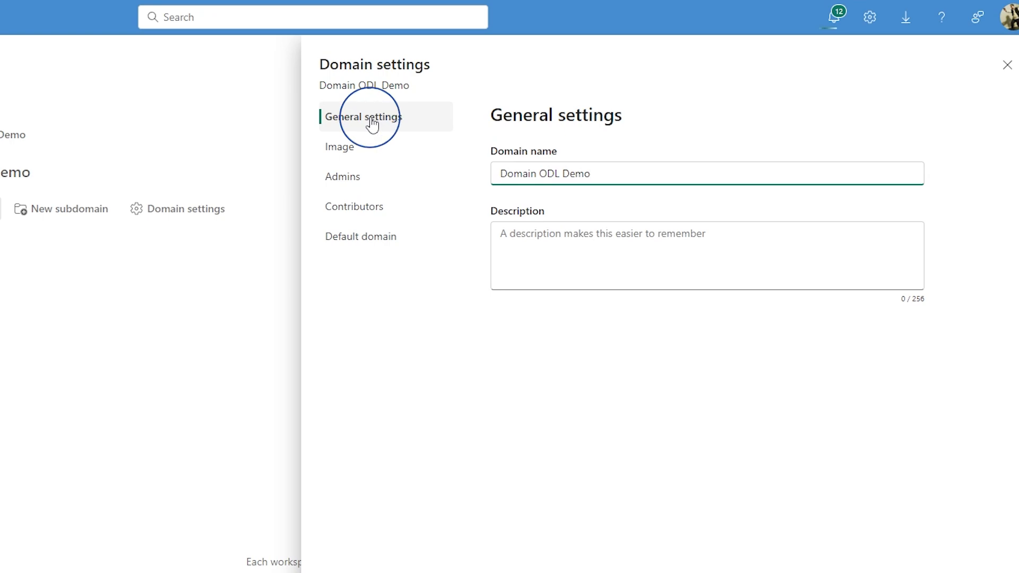
click(357, 151)
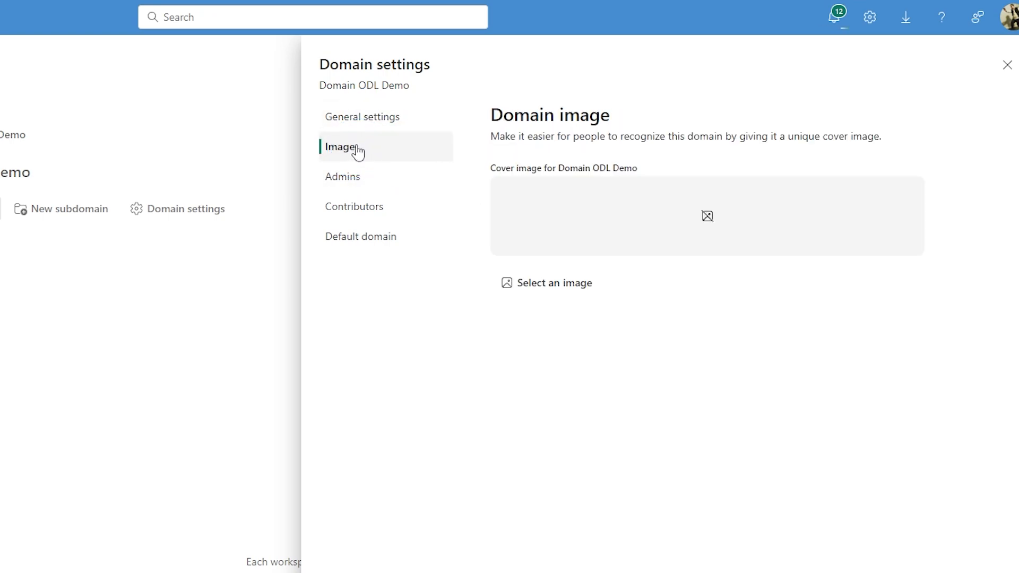
click(351, 185)
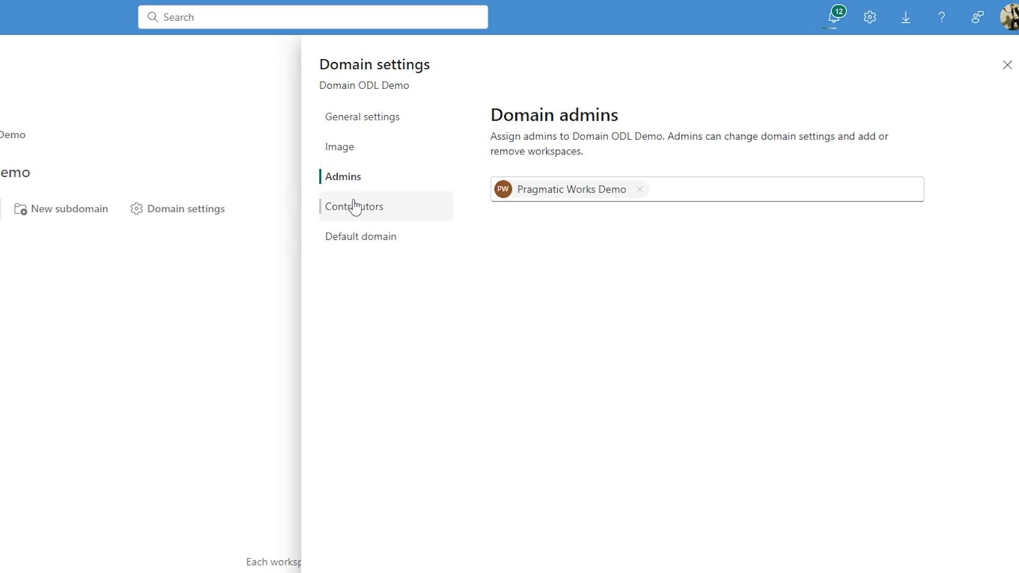
click(355, 206)
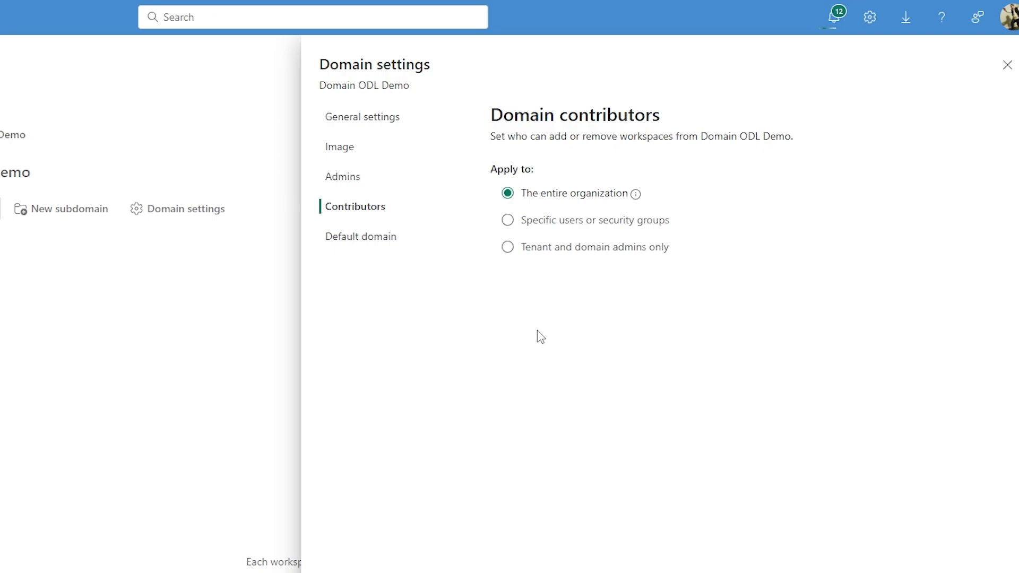
click(386, 240)
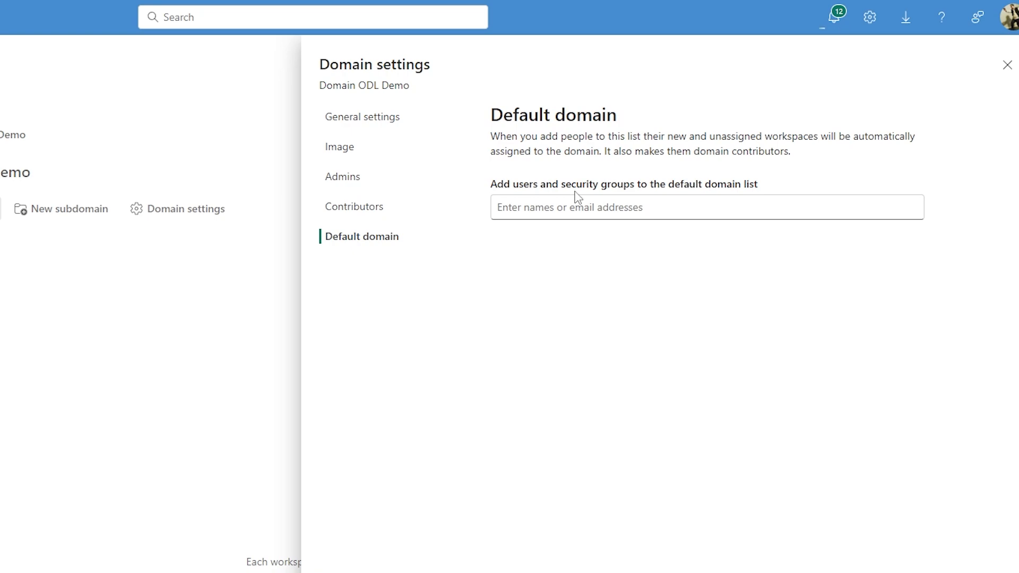
Step: Search for "trainer" among users and security groups for the default domain list, and close the domain settings without adding any
click(573, 198)
text(p)
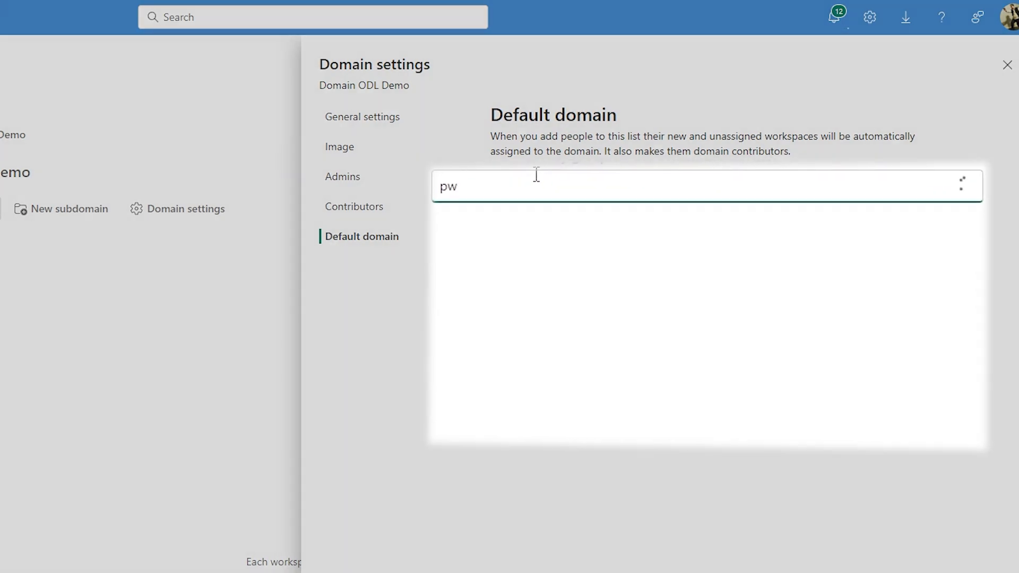
key(BackSpace)
text(trainer)
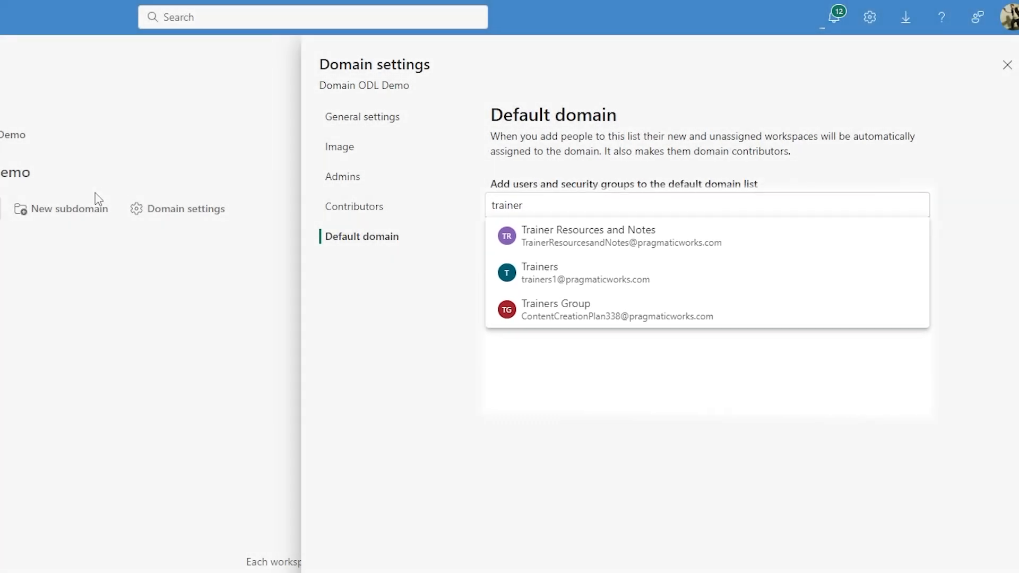
click(1007, 65)
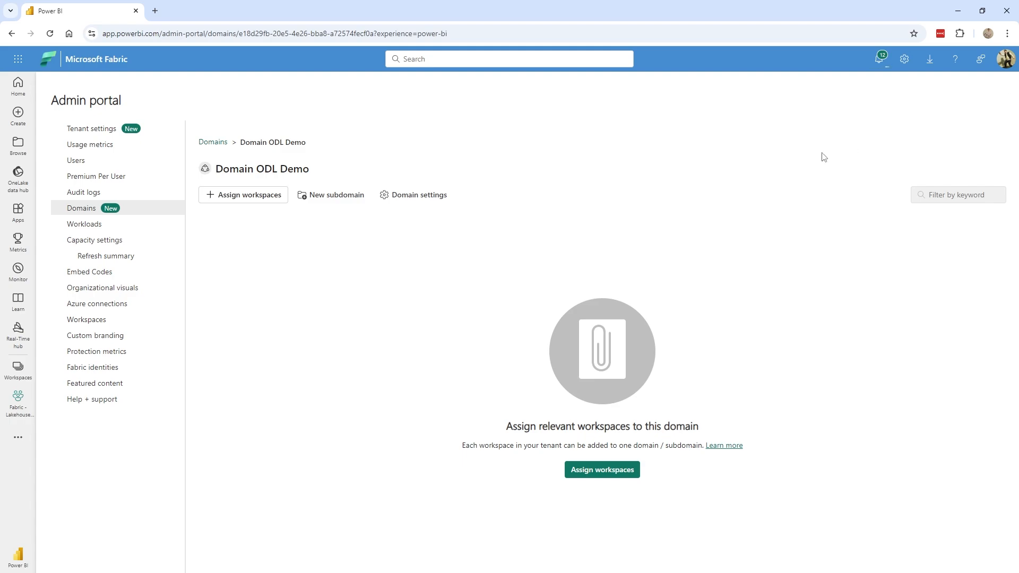
Step: Create a subdomain named Subdomain under Domain ODL Demo and check which actions its options offer
click(338, 193)
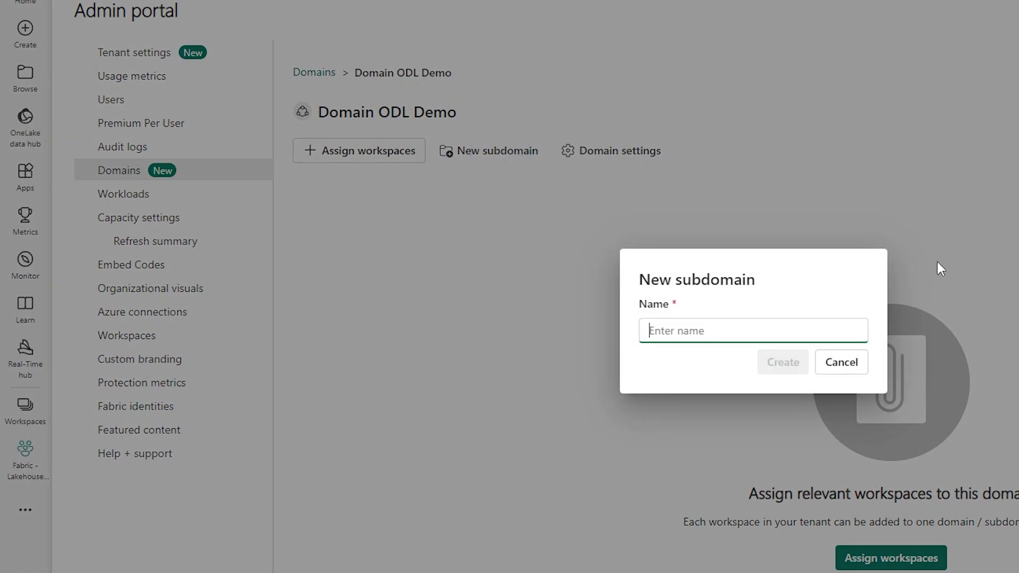
text(Sub)
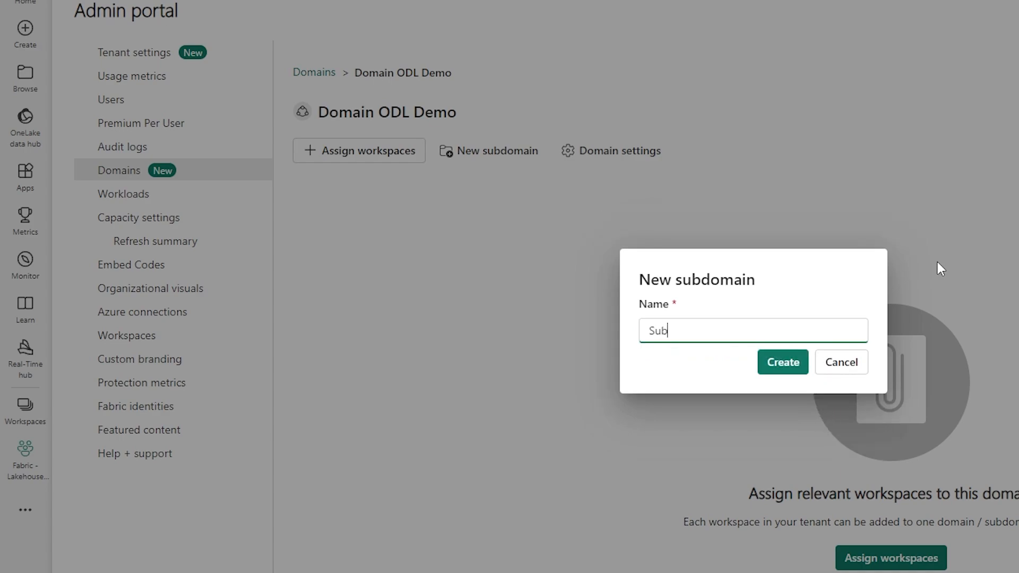
text(domain)
click(802, 361)
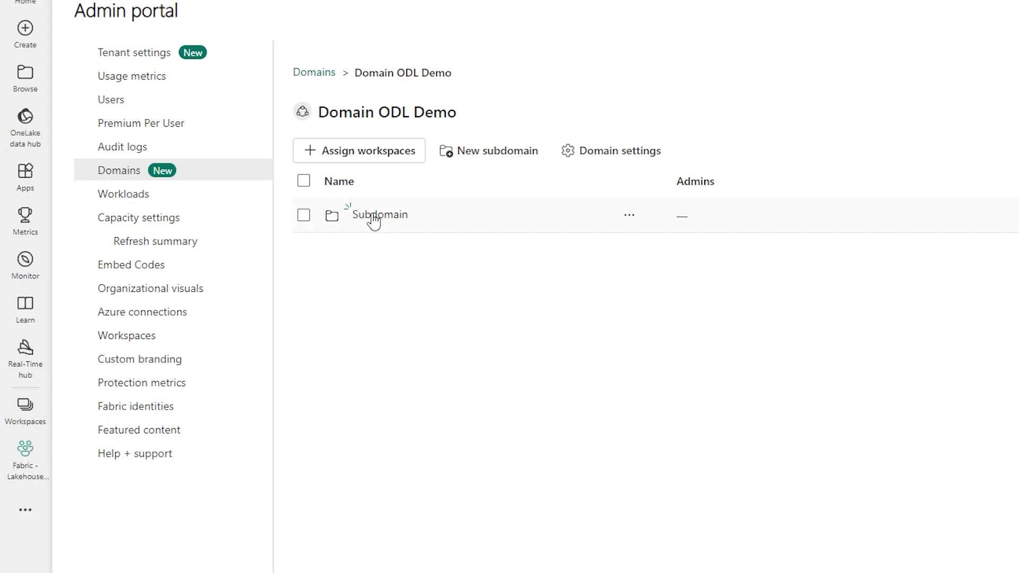
click(630, 216)
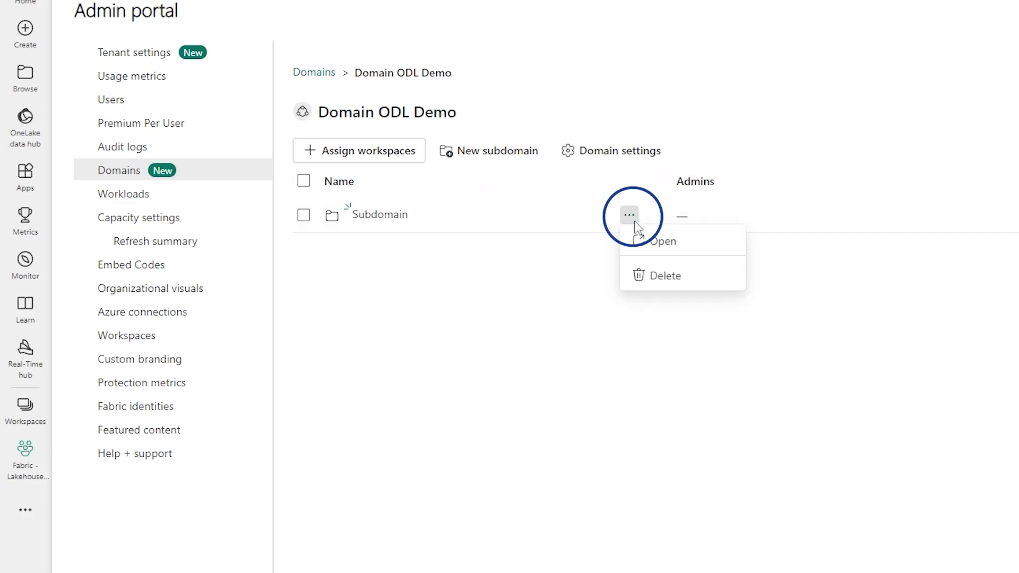
click(450, 322)
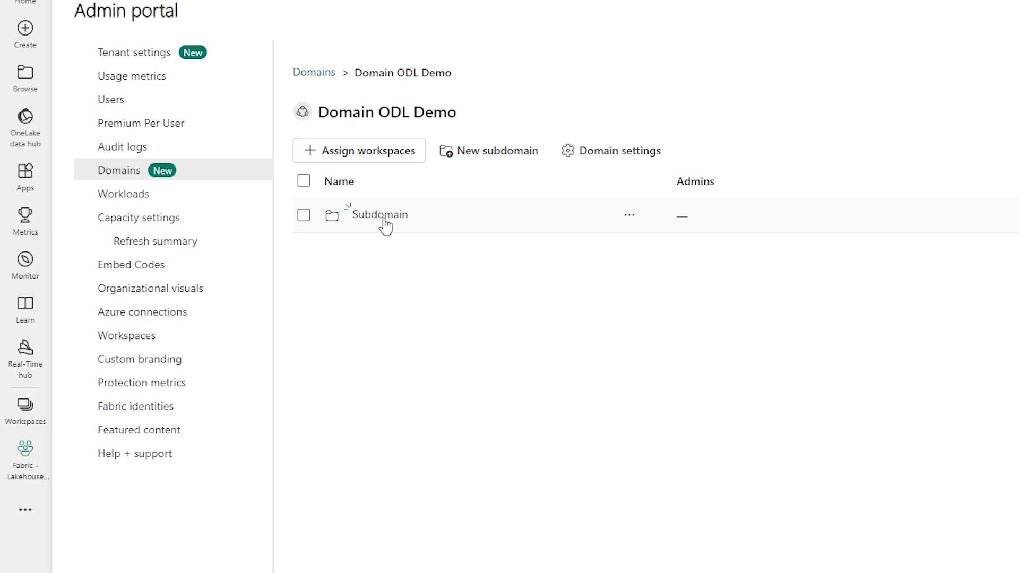
Step: Examine the options for assigning workspaces to Domain ODL Demo by workspace name, workspace admin and capacity, including the selectable capacities
click(370, 159)
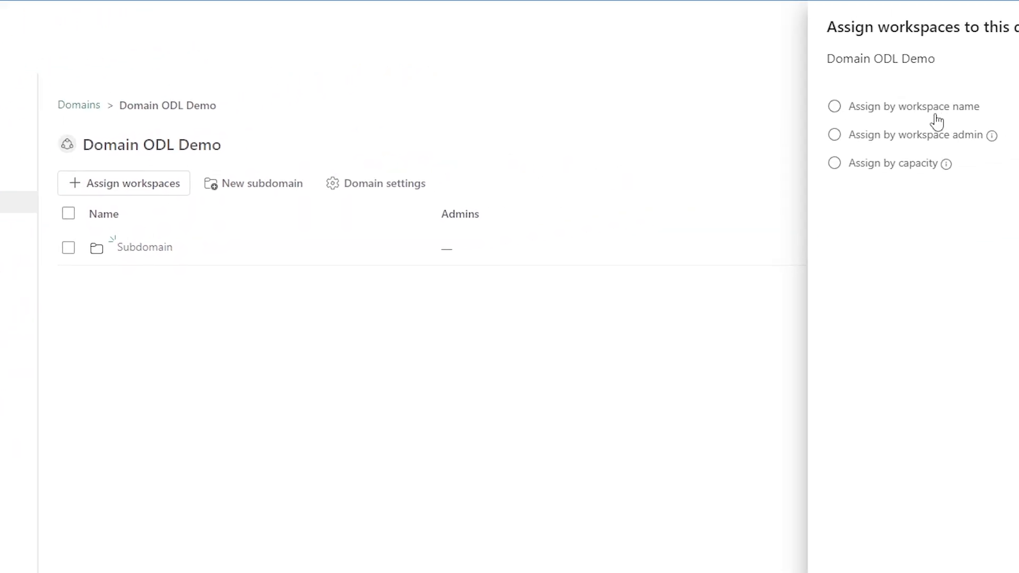
click(686, 155)
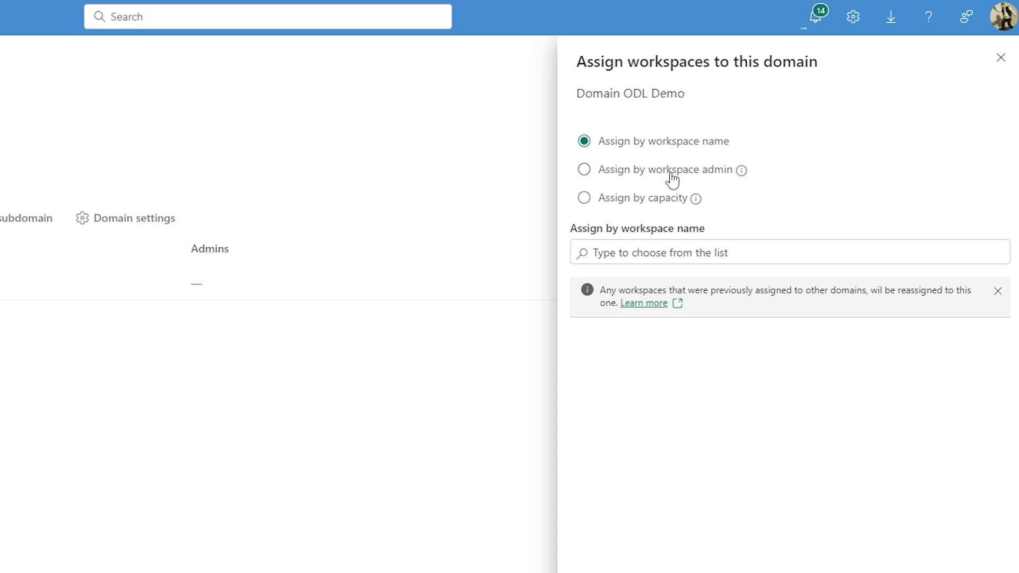
click(671, 172)
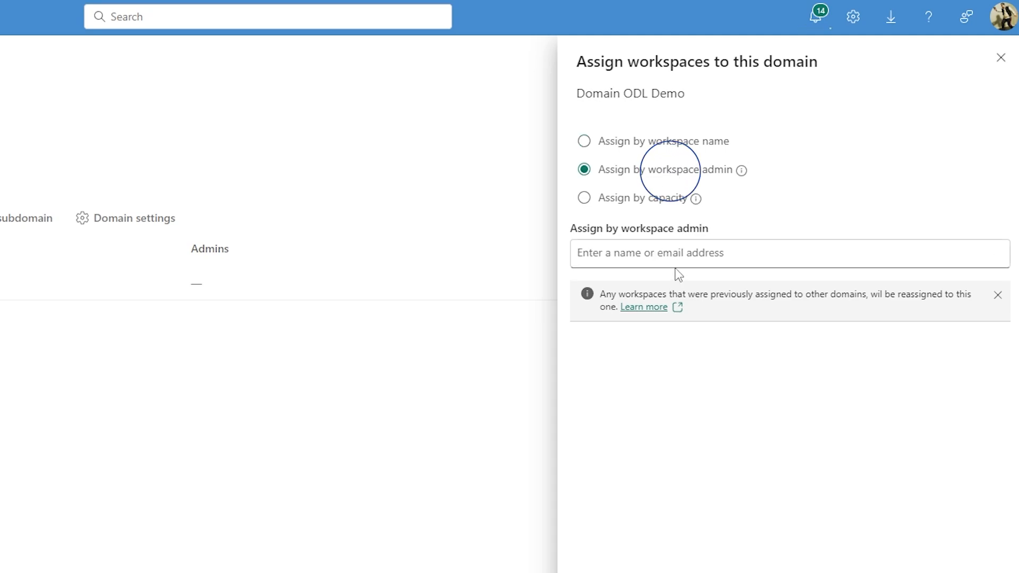
click(715, 262)
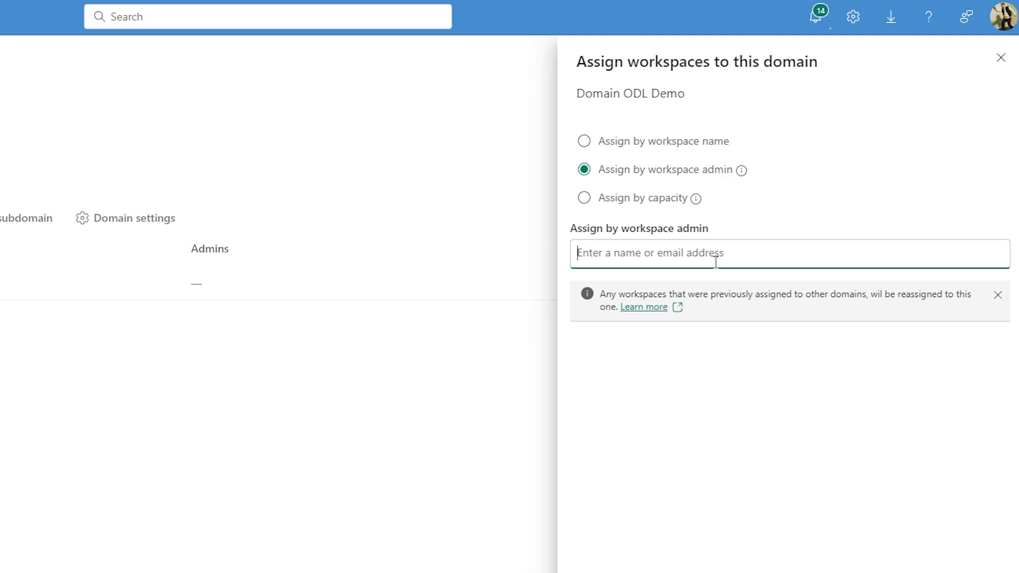
click(619, 199)
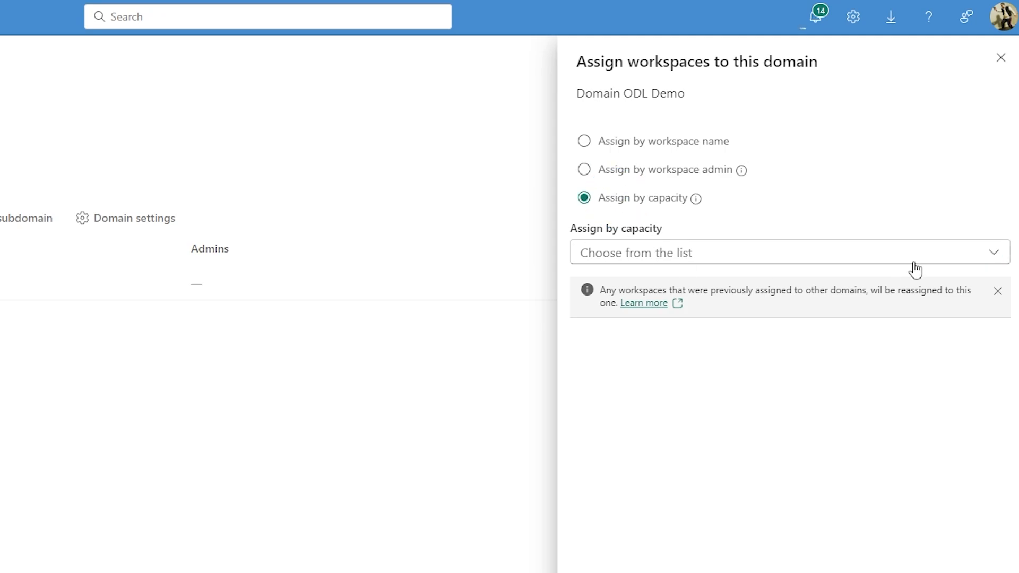
click(991, 259)
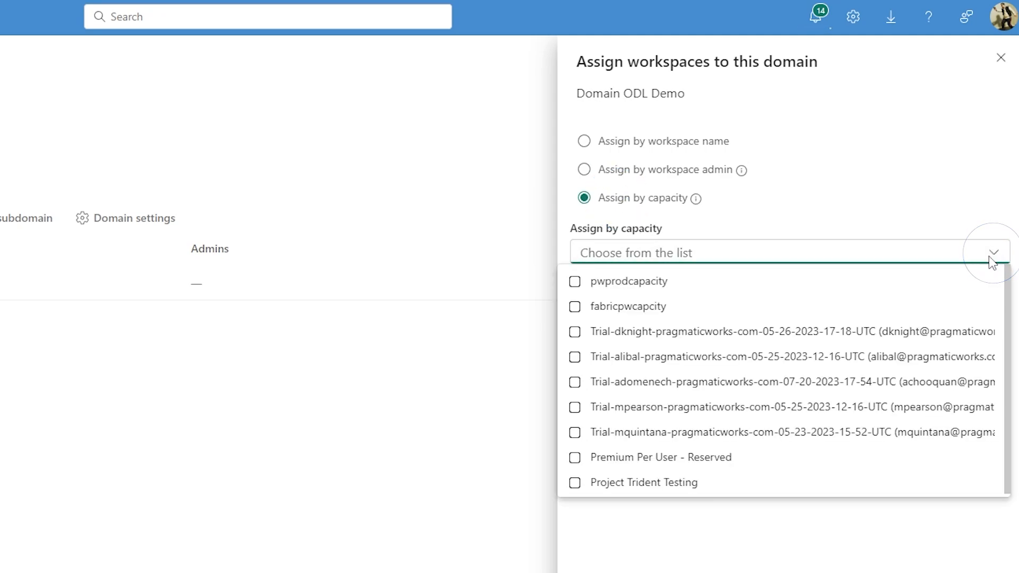
Step: Close the workspace assignment without assigning anything, and examine the domain options in the settings of the Fabric - Lakehouse ODL workspace
click(993, 260)
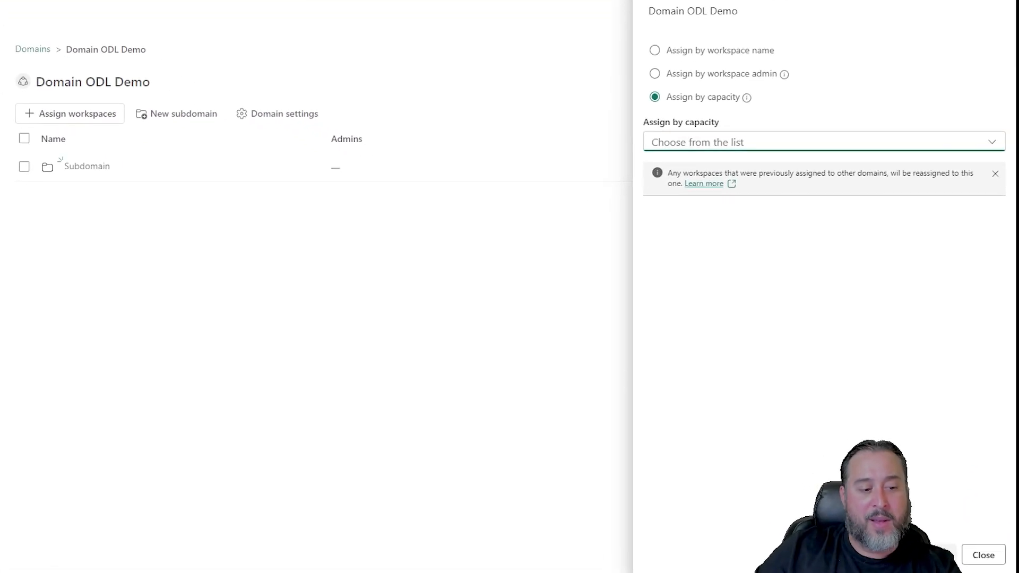
click(987, 556)
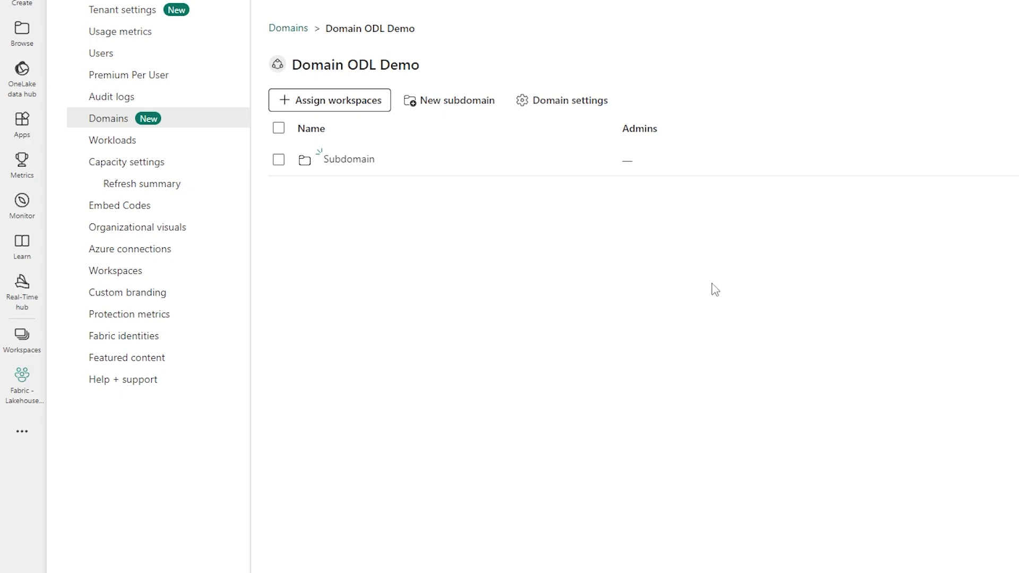
click(22, 338)
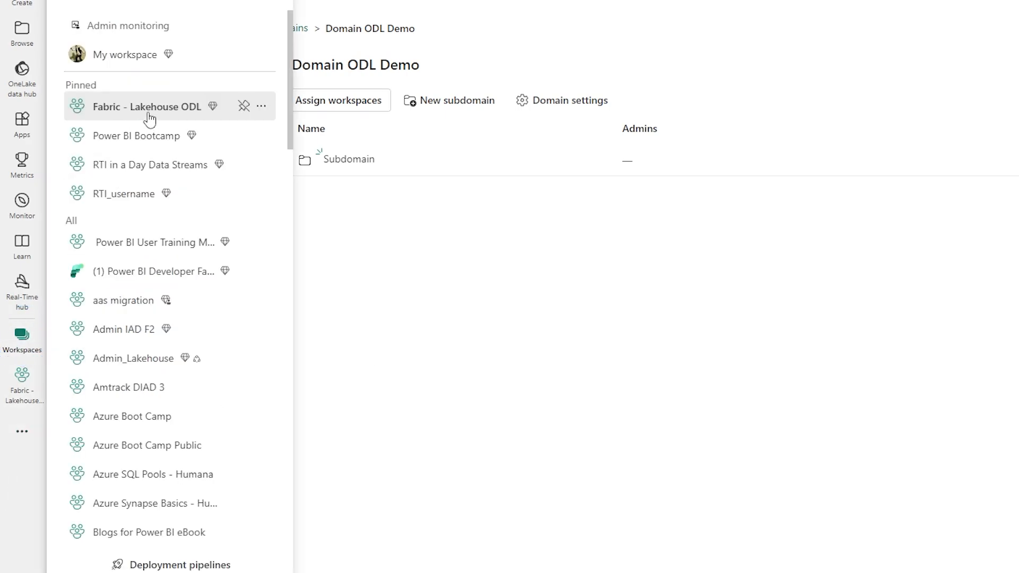
click(149, 109)
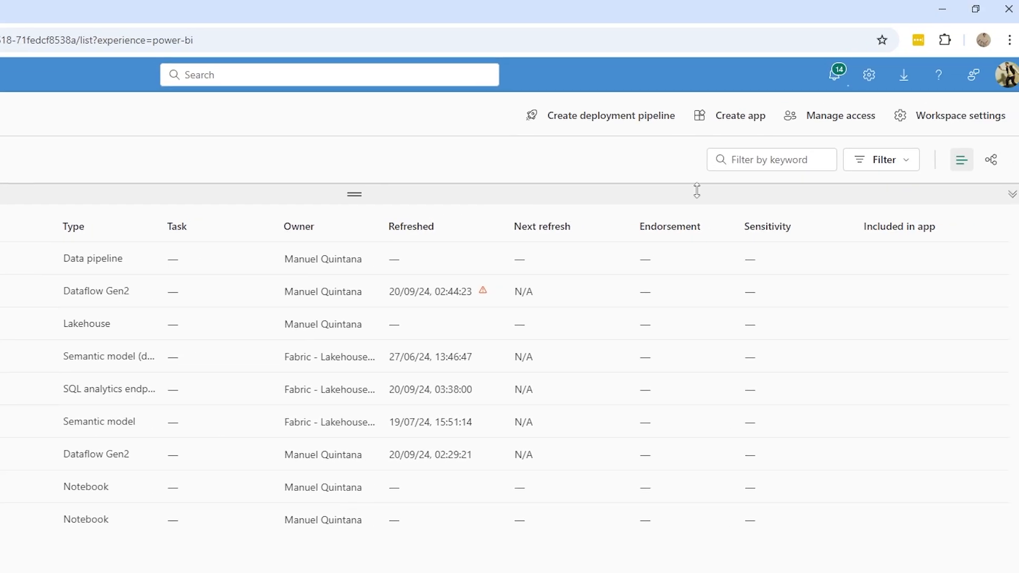
click(933, 116)
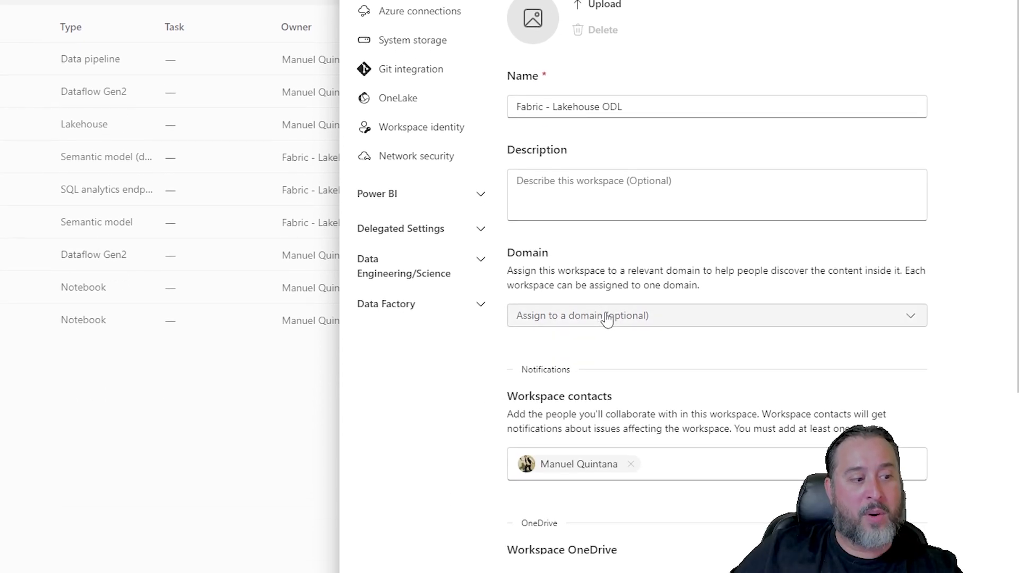
click(608, 318)
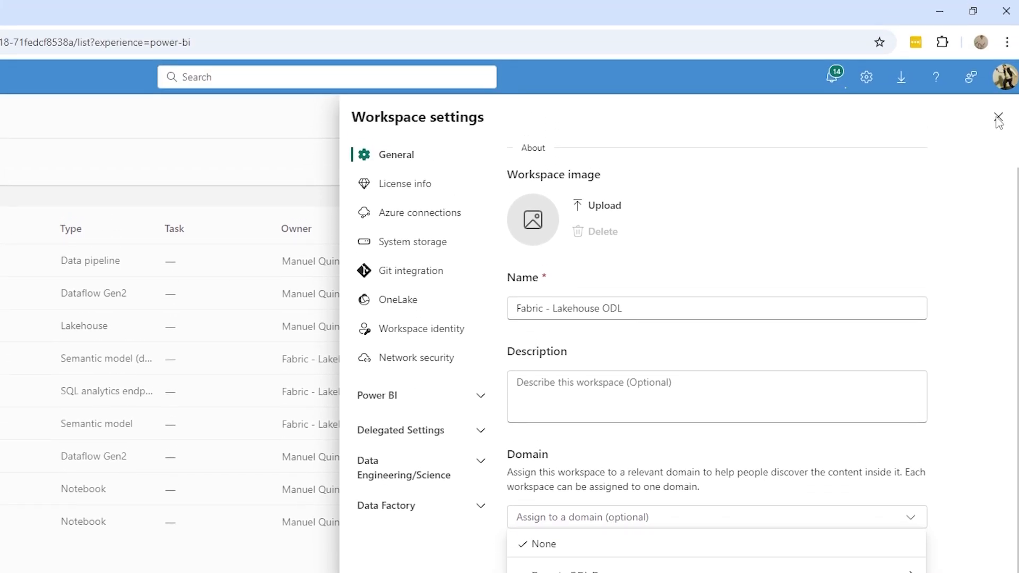
click(998, 118)
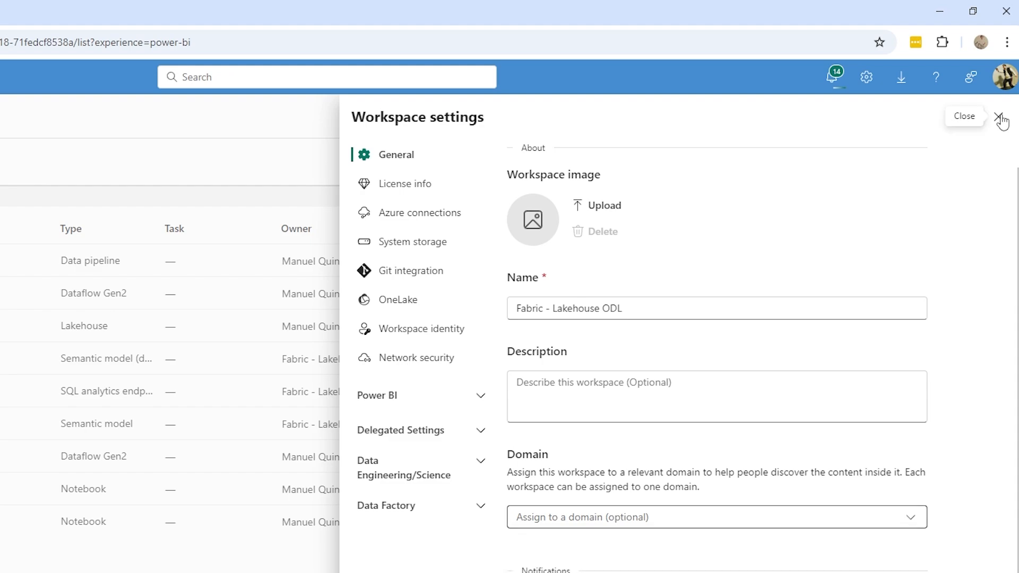
click(998, 117)
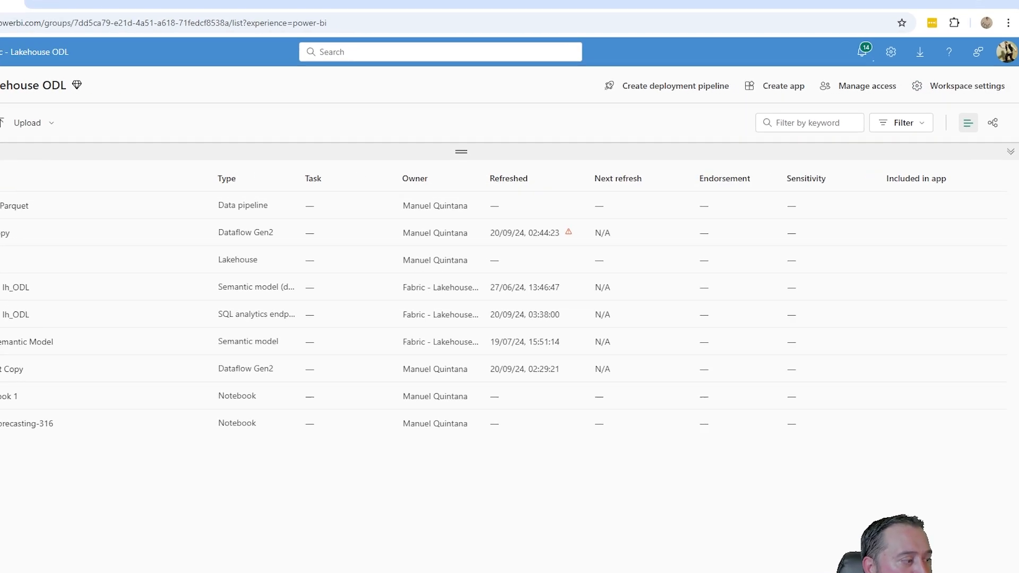
Step: Assign the workspaces Fabric - Youtube and Fabric - Lakehouse ODL to Domain ODL Demo by workspace name, searching for "fabric"
click(890, 51)
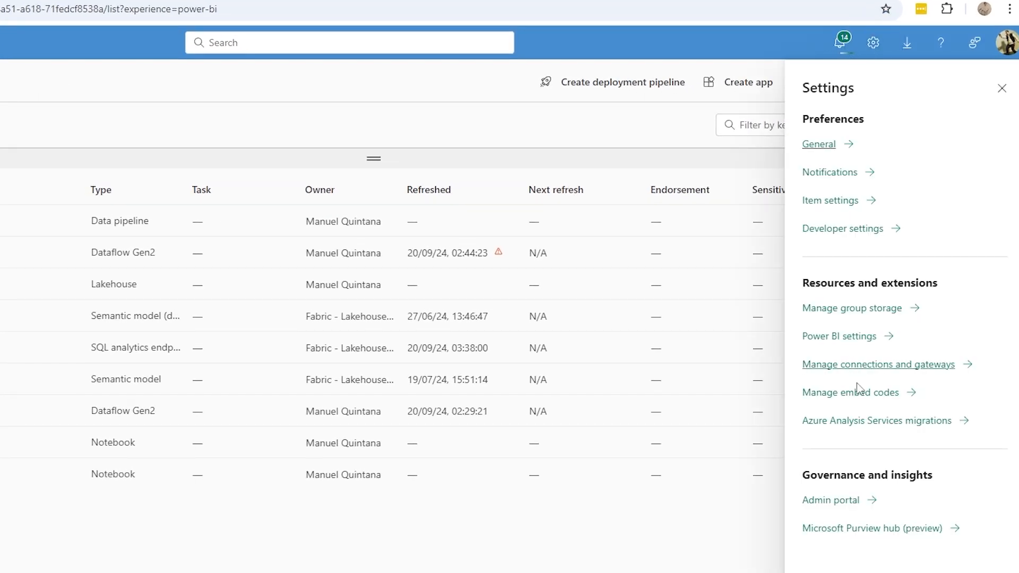
click(830, 500)
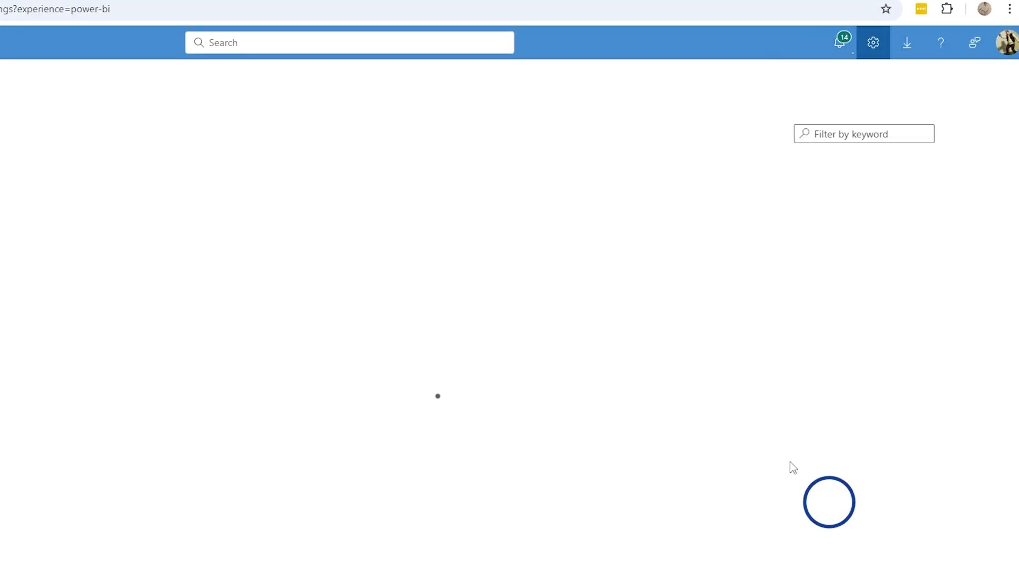
click(120, 244)
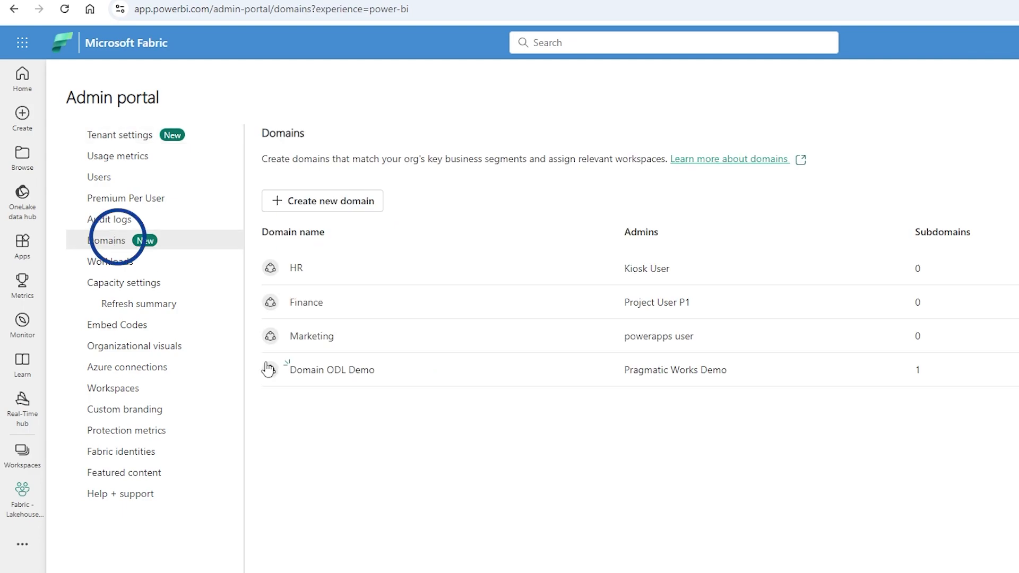
click(323, 368)
click(321, 223)
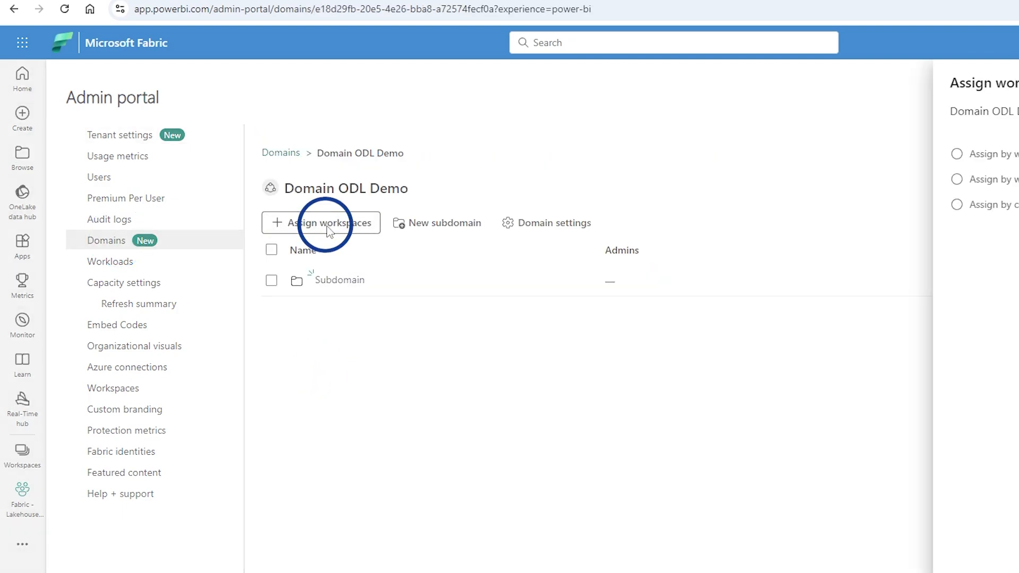
click(655, 154)
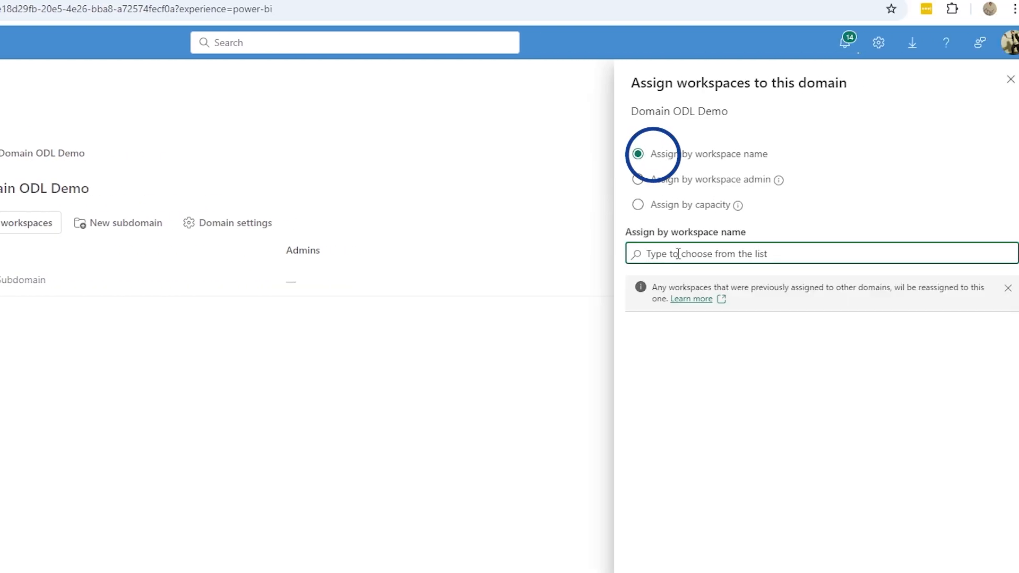
text(fabric)
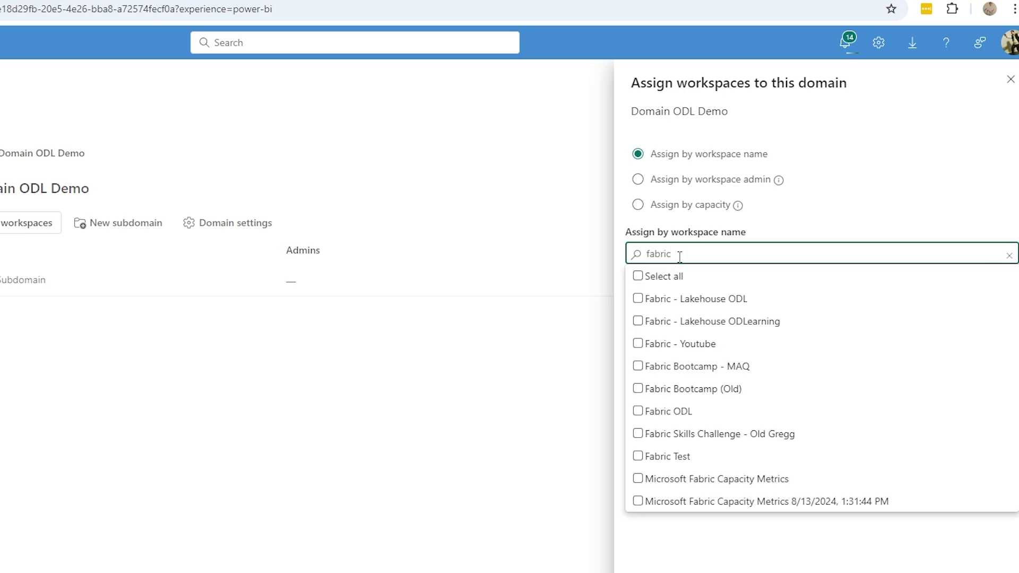
click(638, 345)
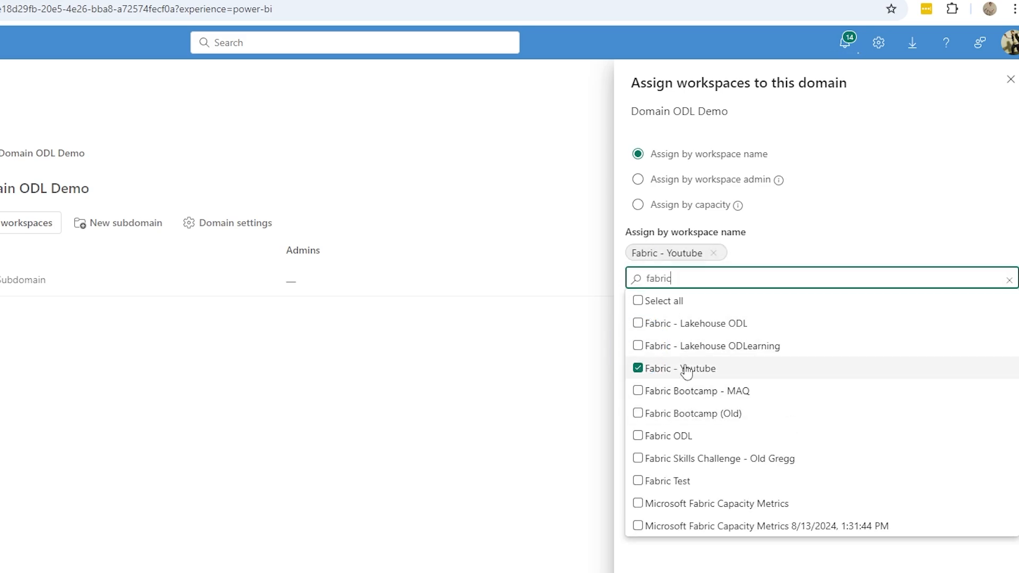
click(637, 325)
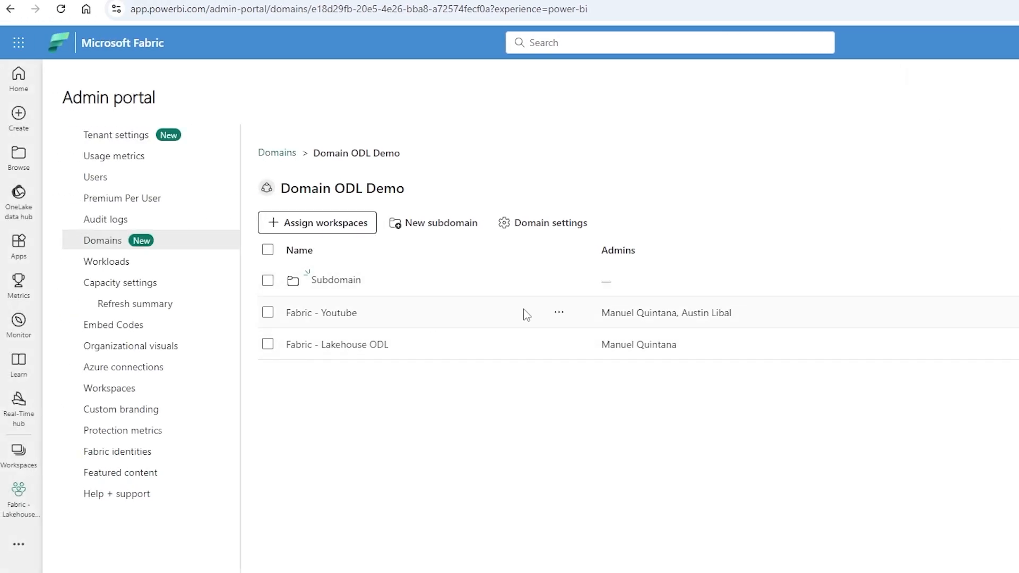
Step: Check the actions offered for the assigned Fabric - Youtube workspace, and open the Fabric - Lakehouse ODL workspace to inspect its domain indicator
click(558, 314)
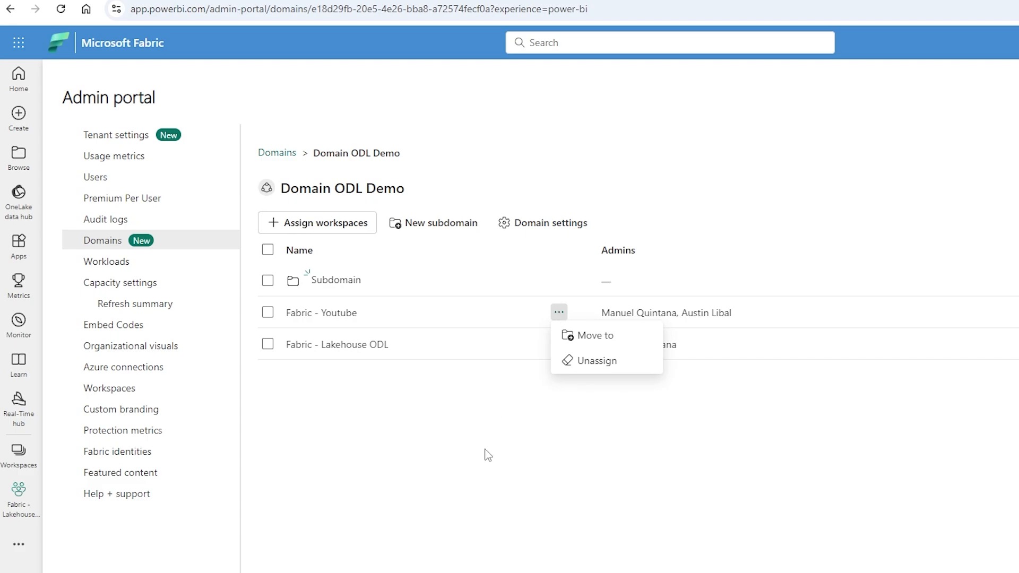
click(466, 488)
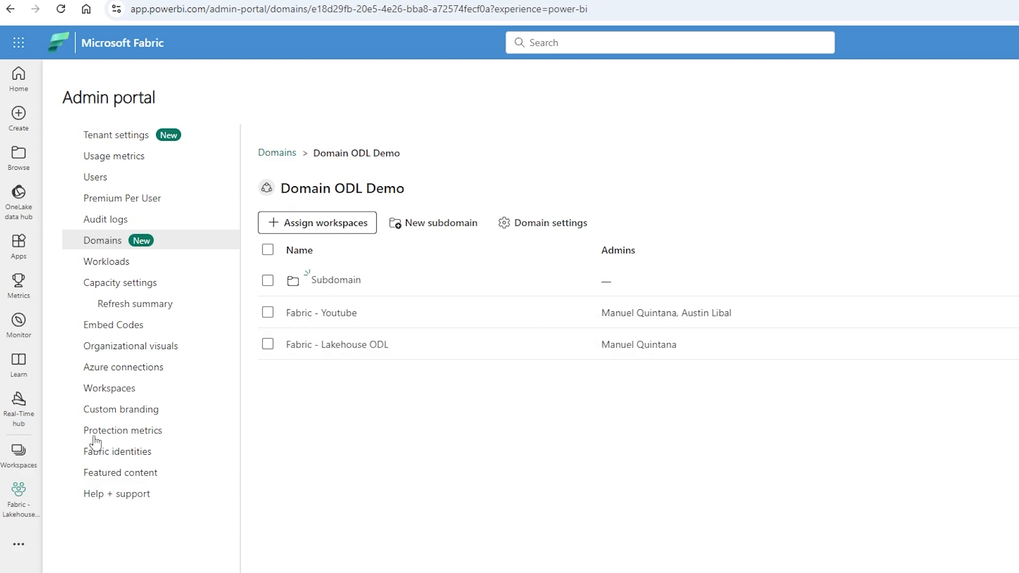
click(19, 451)
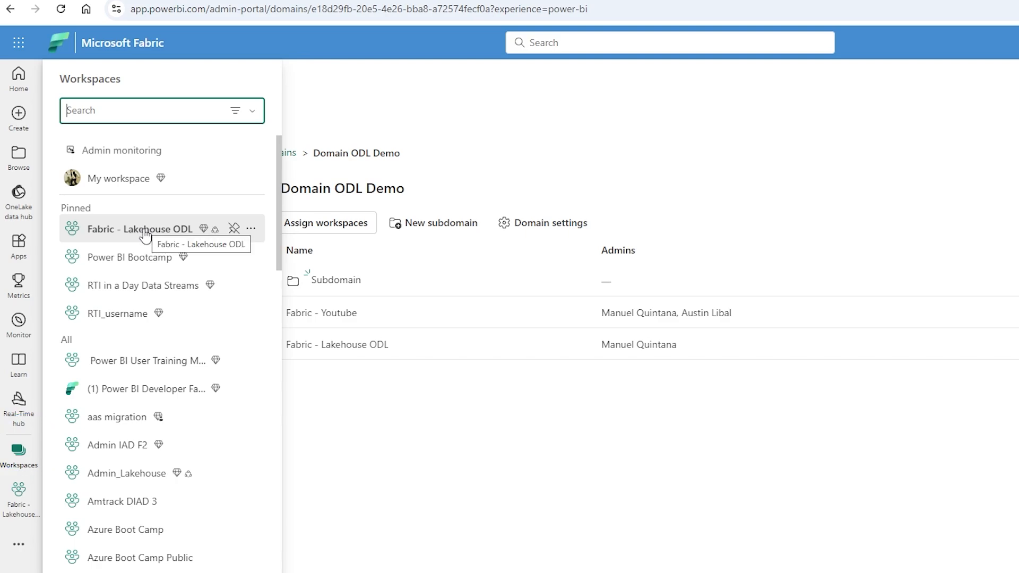
mouse_move(216, 230)
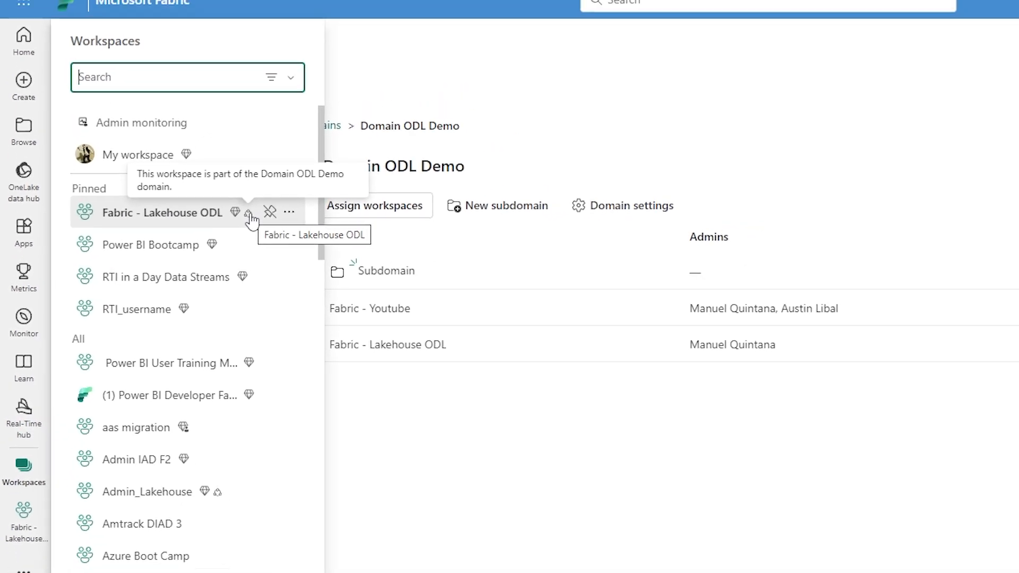
click(202, 188)
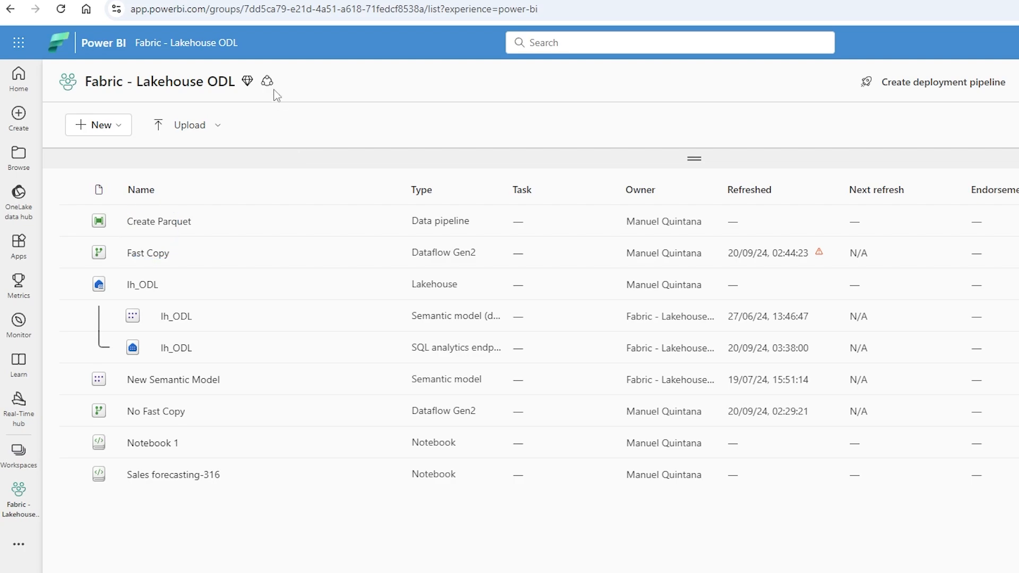
mouse_move(267, 82)
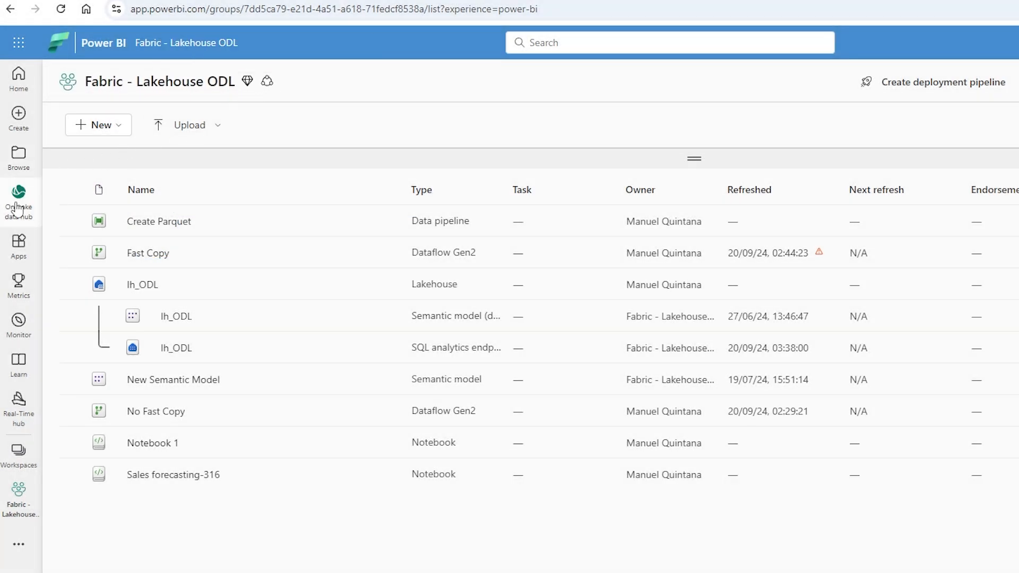
Step: Open the OneLake data hub and examine its item list and the available item type filters
click(18, 208)
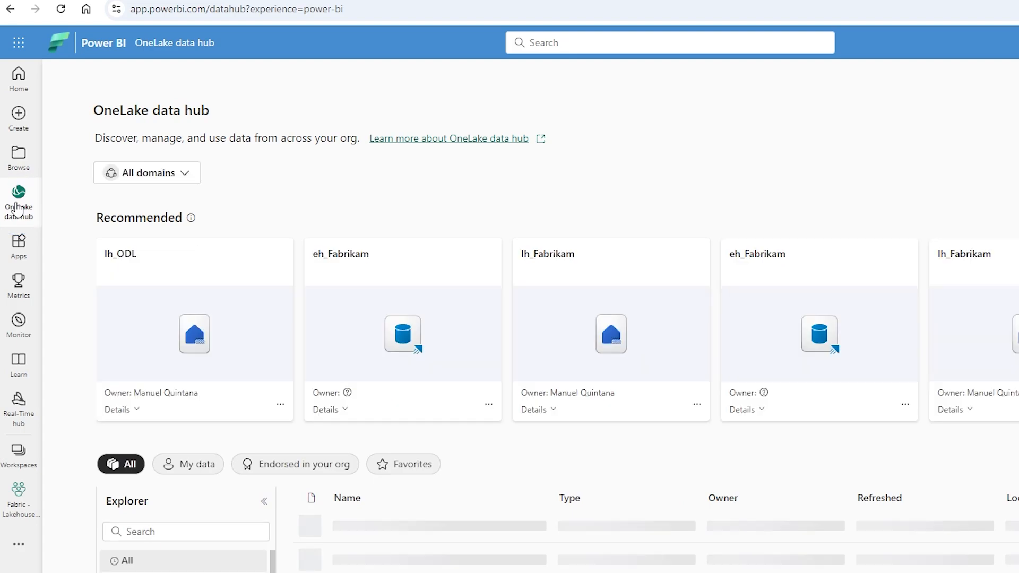
scroll(212, 504, down, 4)
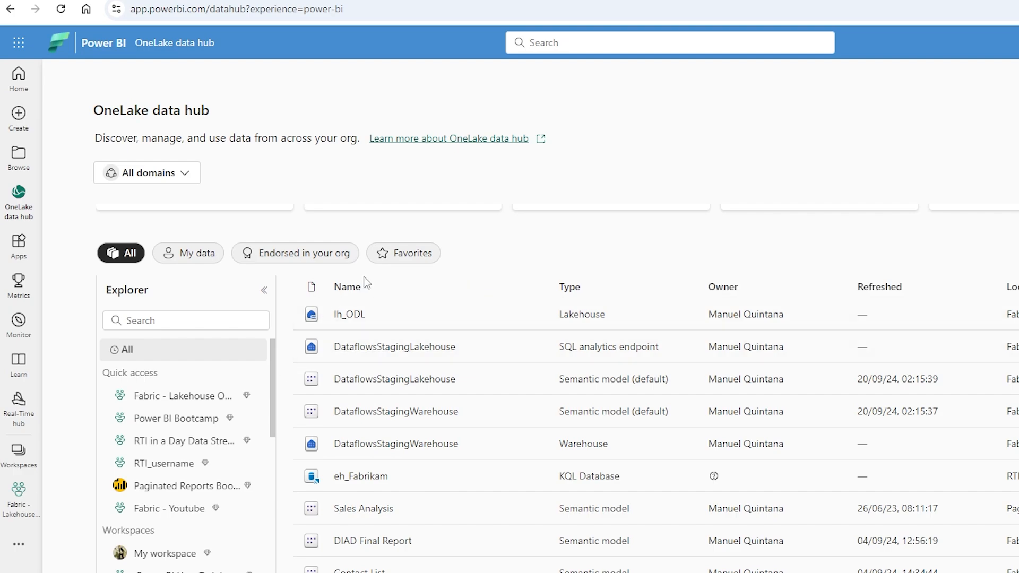
click(923, 254)
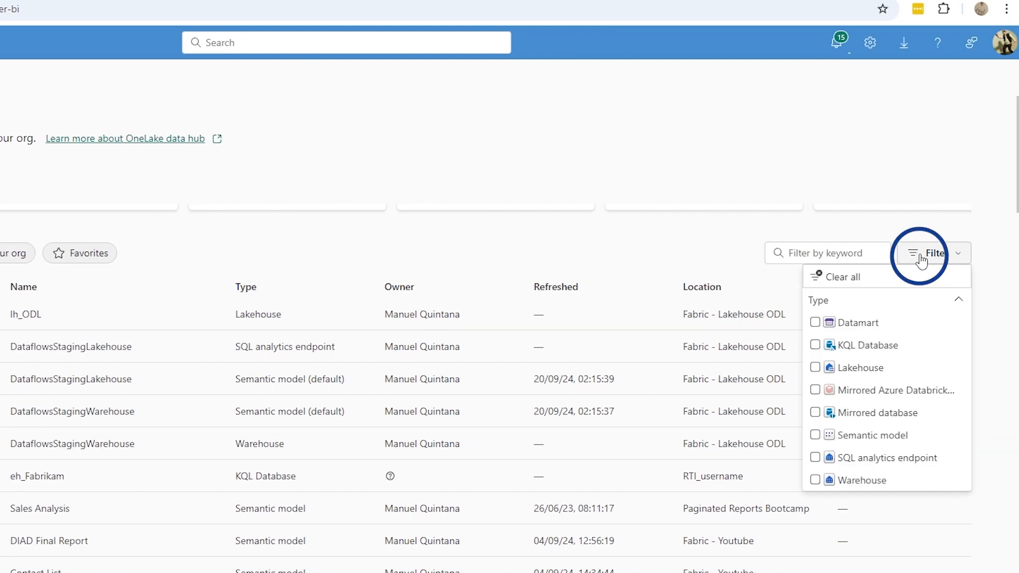
click(923, 257)
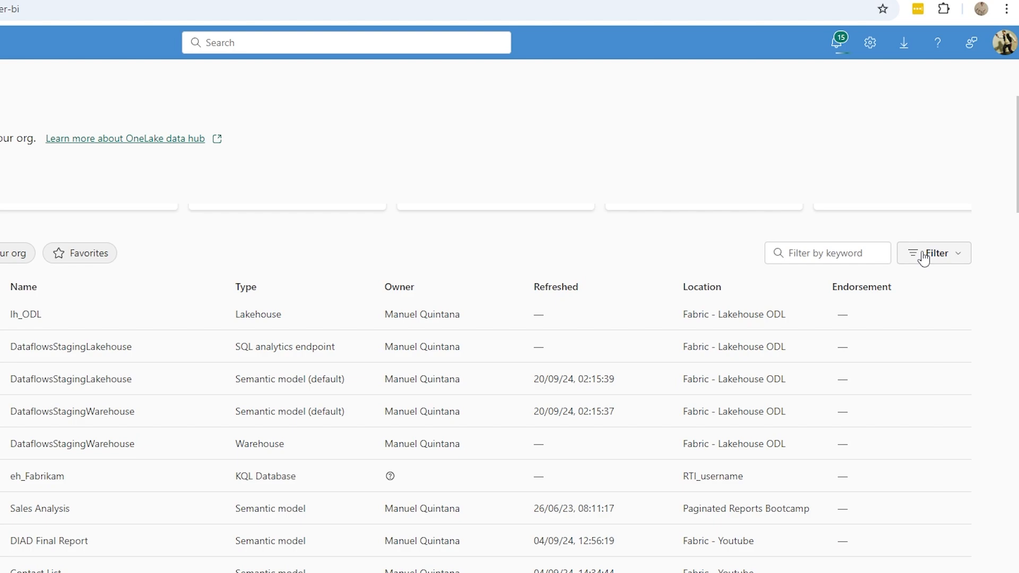
Step: Limit the OneLake data hub to Domain ODL Demo and check the available type filters and domain choices
click(177, 173)
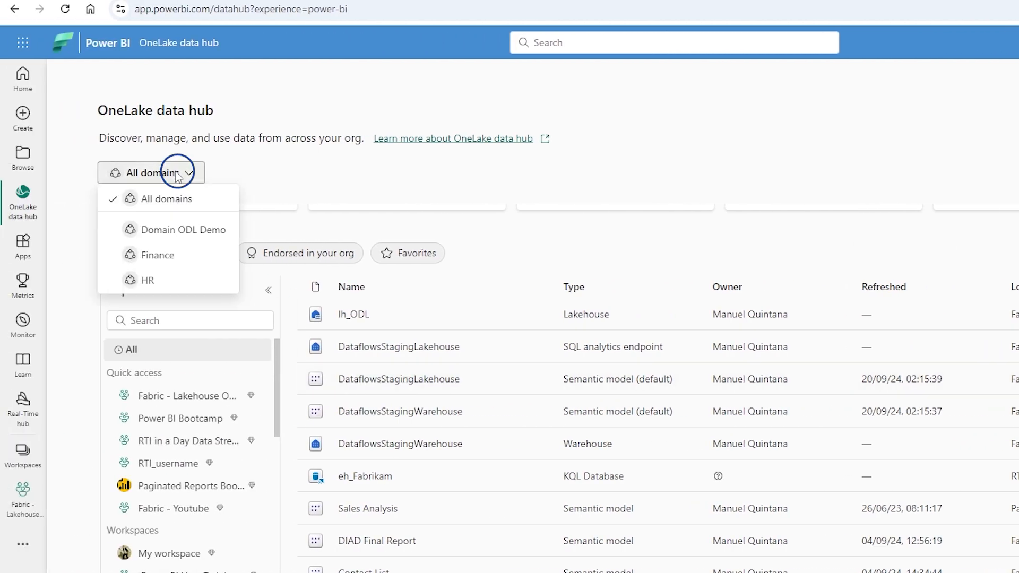
click(183, 232)
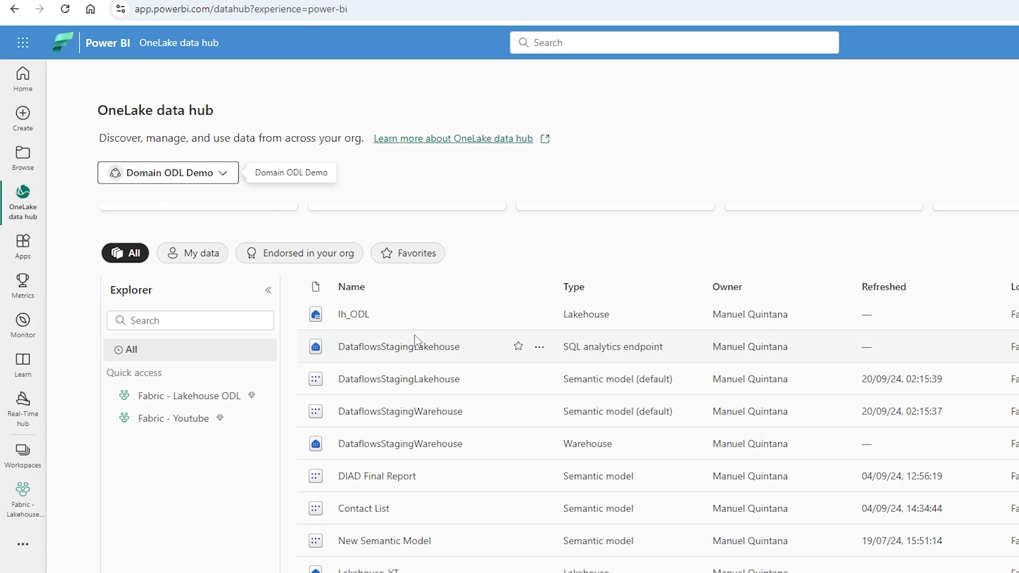
click(939, 254)
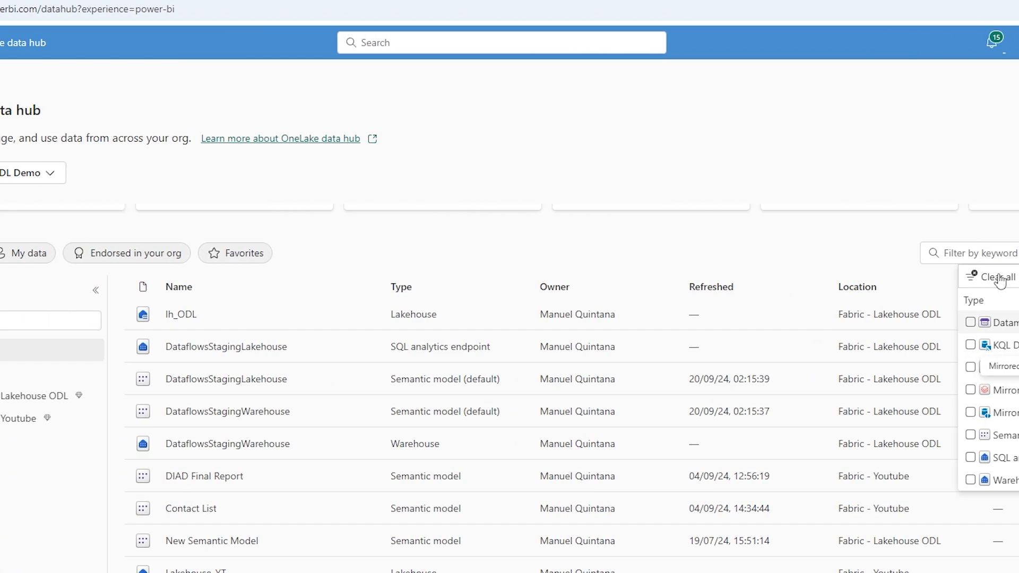
click(161, 180)
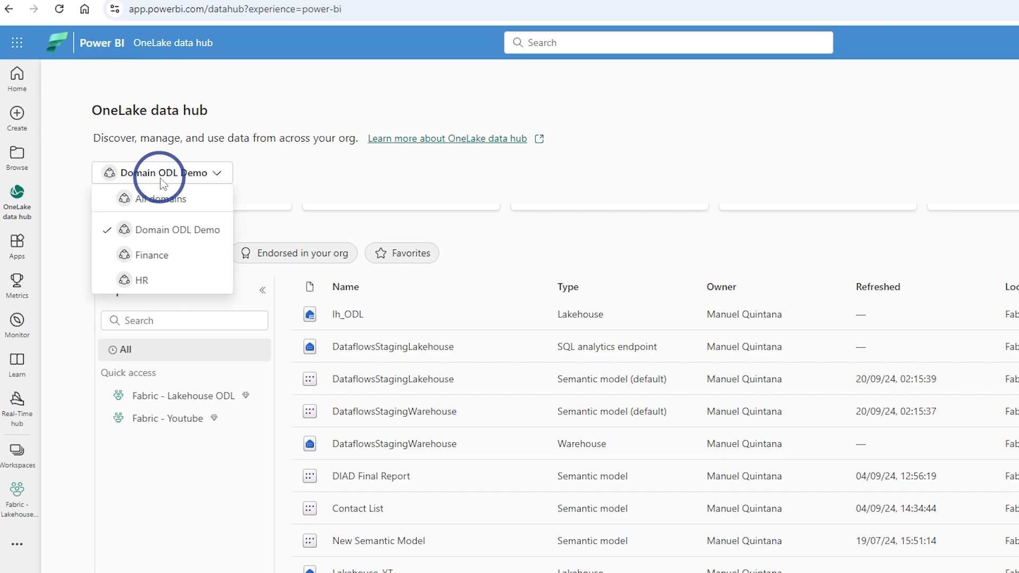
click(433, 198)
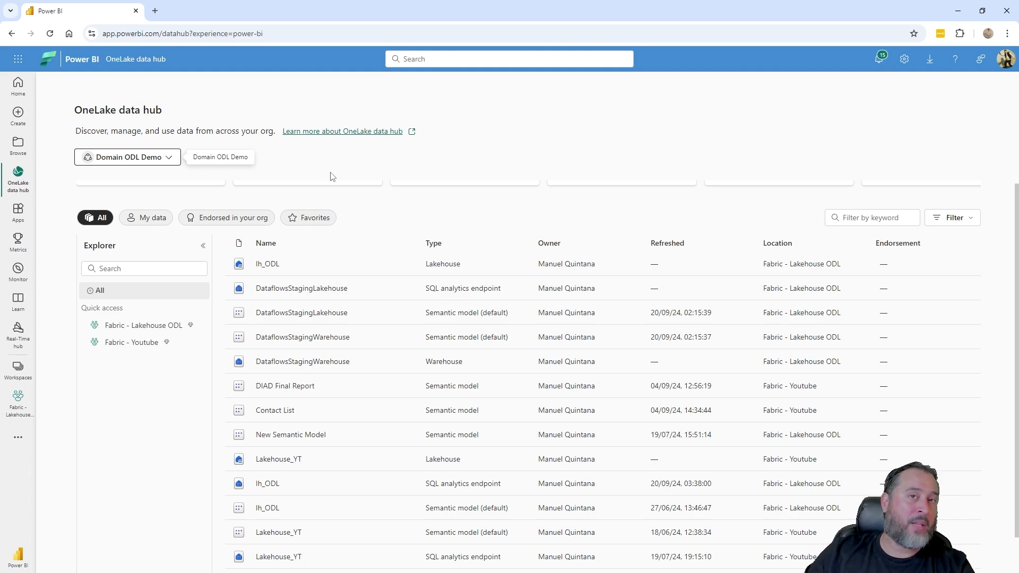
Step: Open the admin portal's tenant settings, filter them by "cert" and expand the Certification setting
click(904, 59)
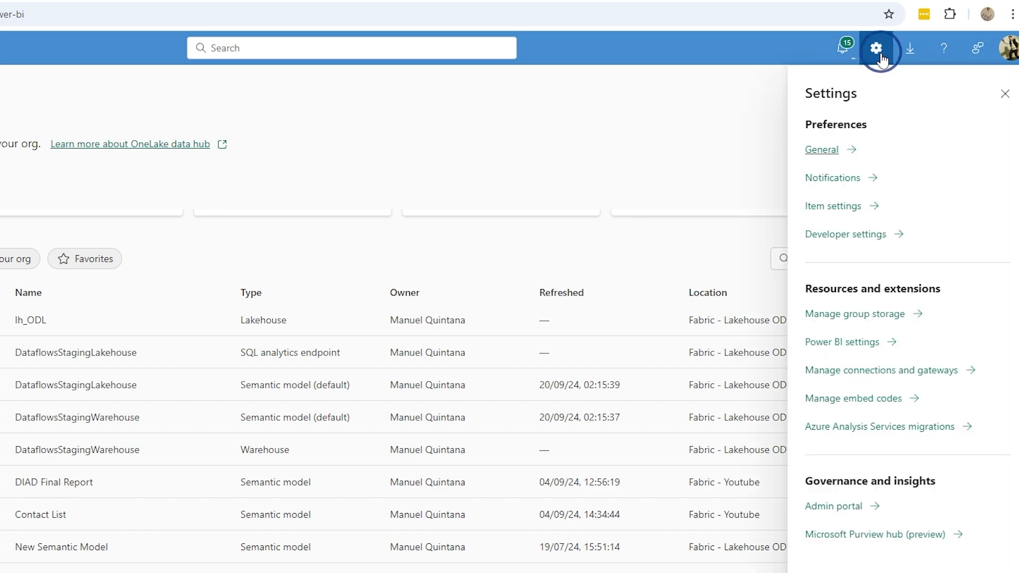
click(840, 506)
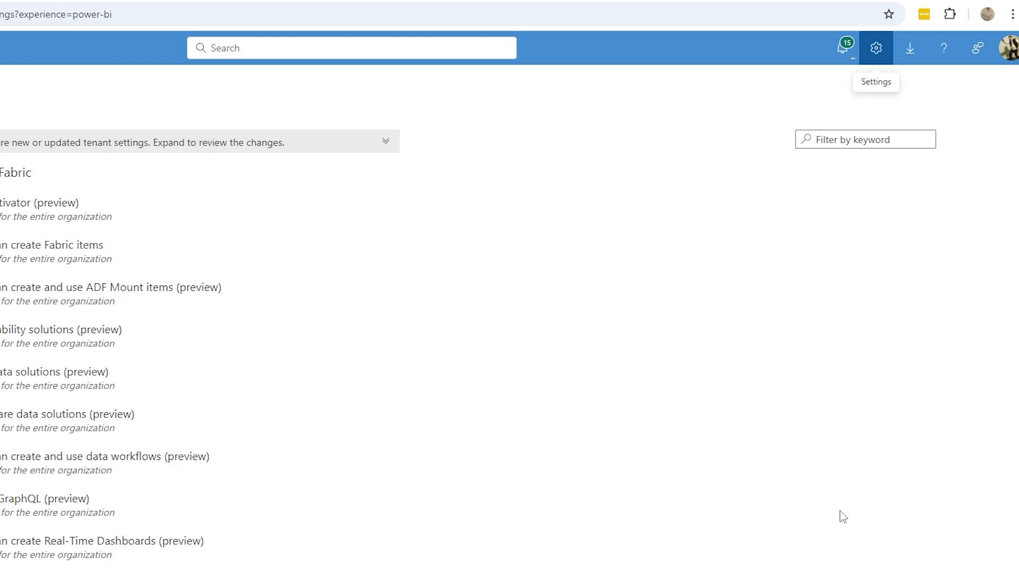
click(826, 139)
text(cert)
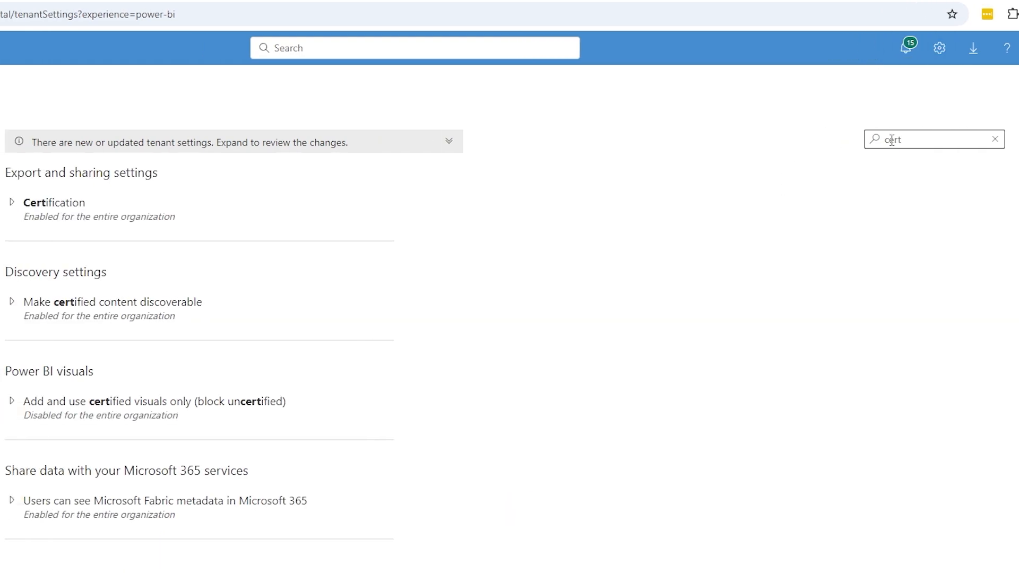
click(328, 207)
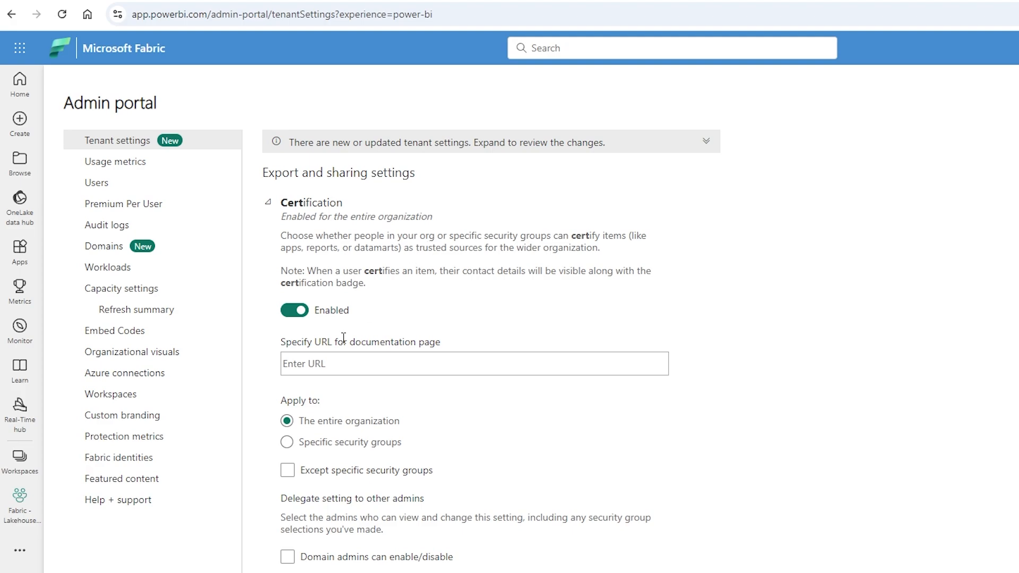
Step: Disable Certification for the tenant, allow domain admins to enable or disable it, and apply the changes
click(297, 312)
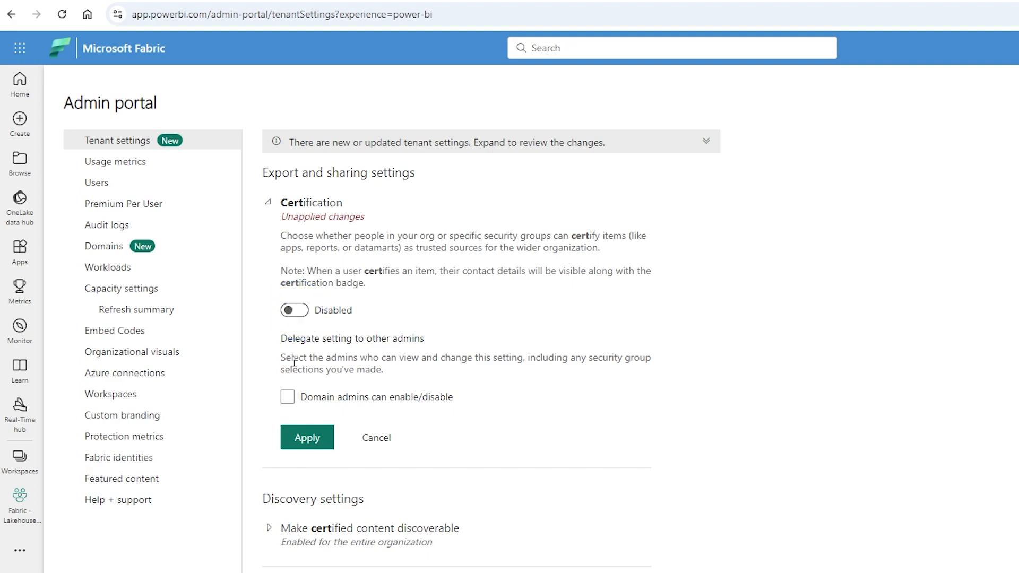
click(287, 397)
click(318, 438)
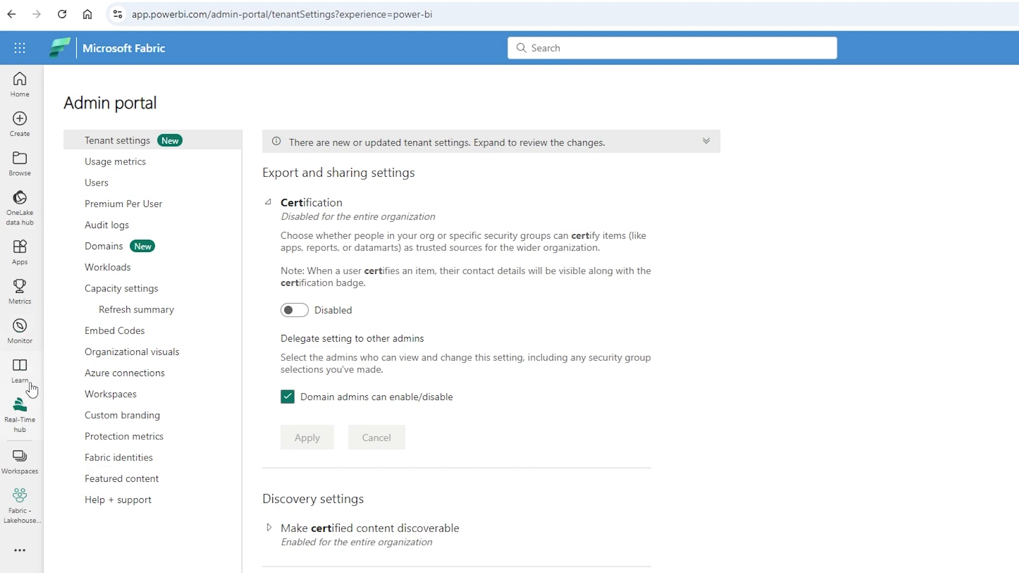
Step: Turn on Certification in the delegated export and sharing settings of Domain ODL Demo
click(110, 251)
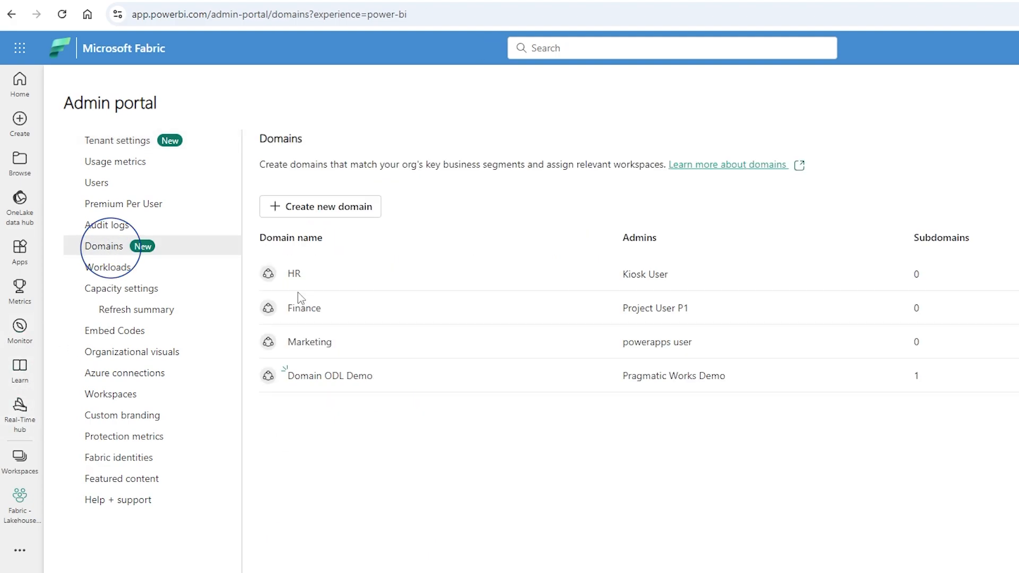
click(336, 380)
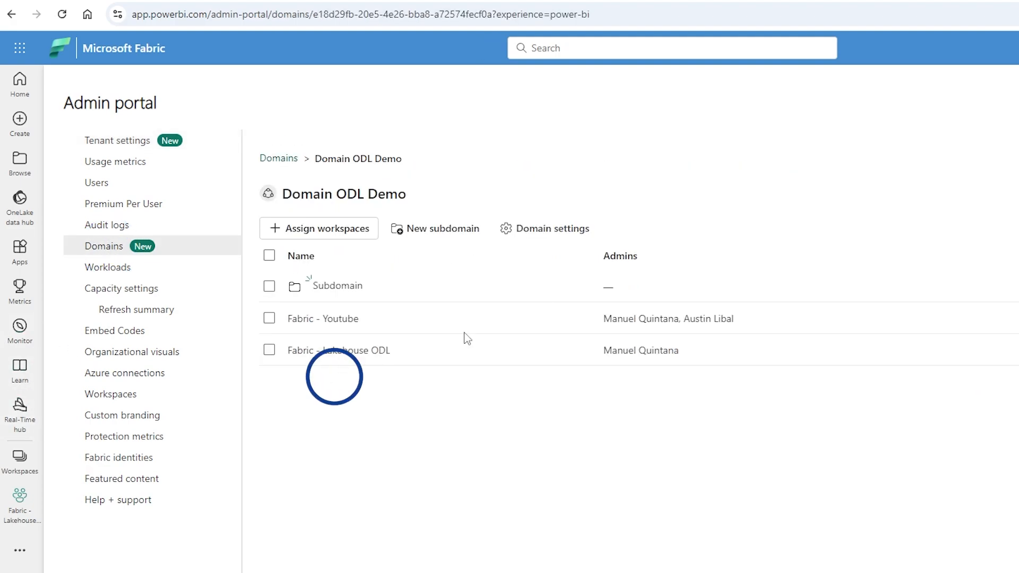
click(560, 234)
click(696, 280)
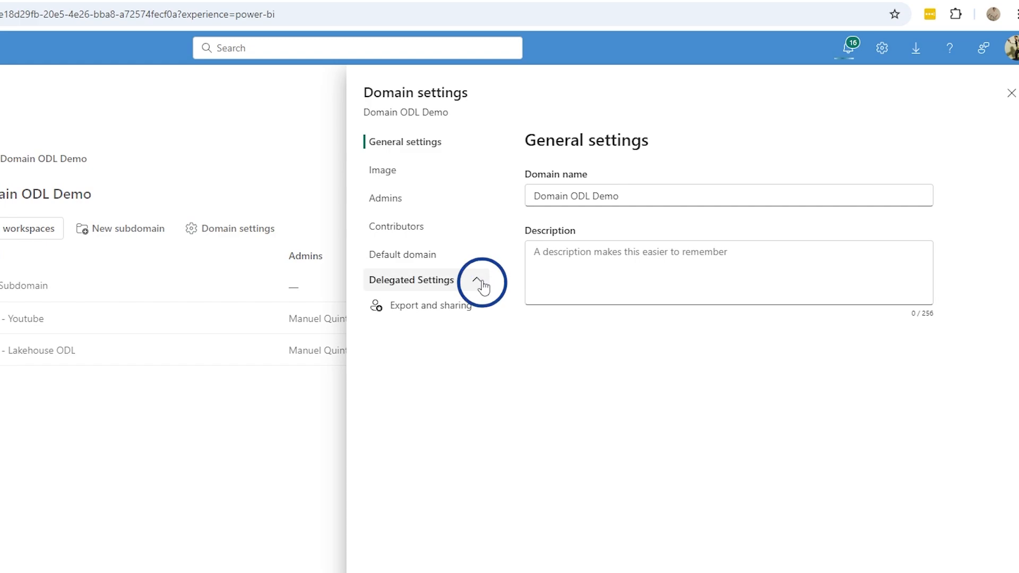
click(652, 312)
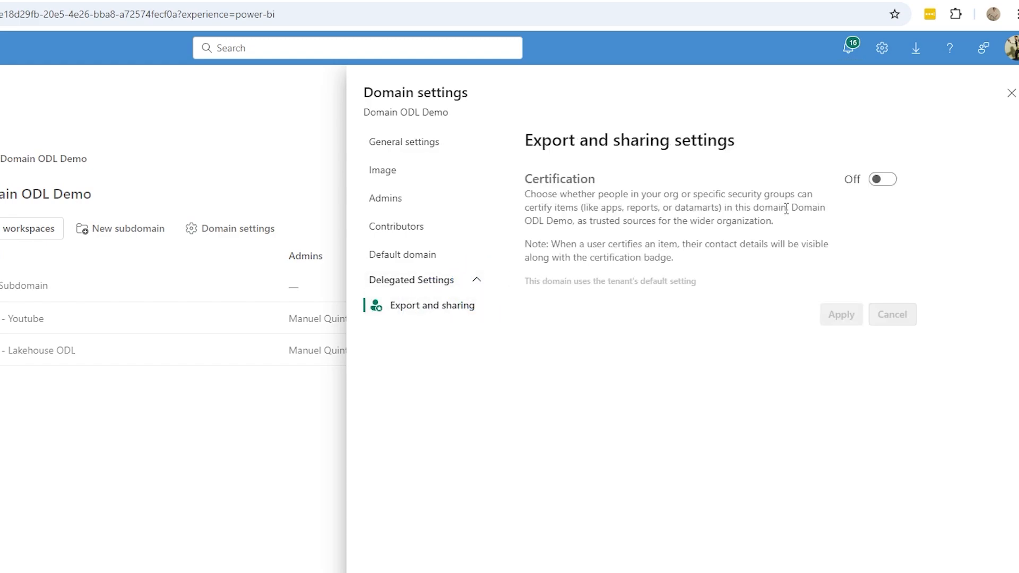
click(880, 181)
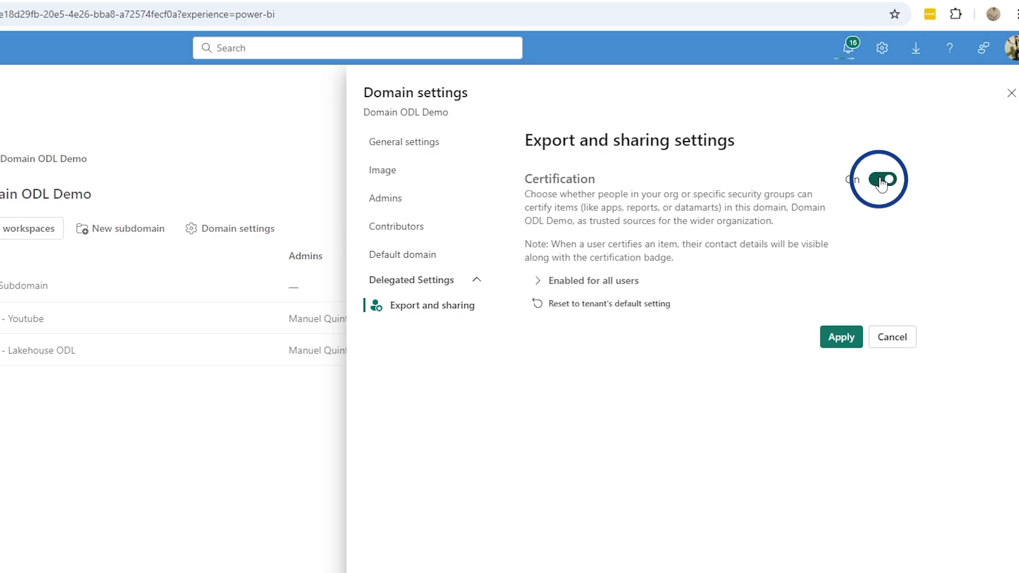
Step: Check the Certification scope options for users in specific security groups, and leave the scope unchanged
click(549, 281)
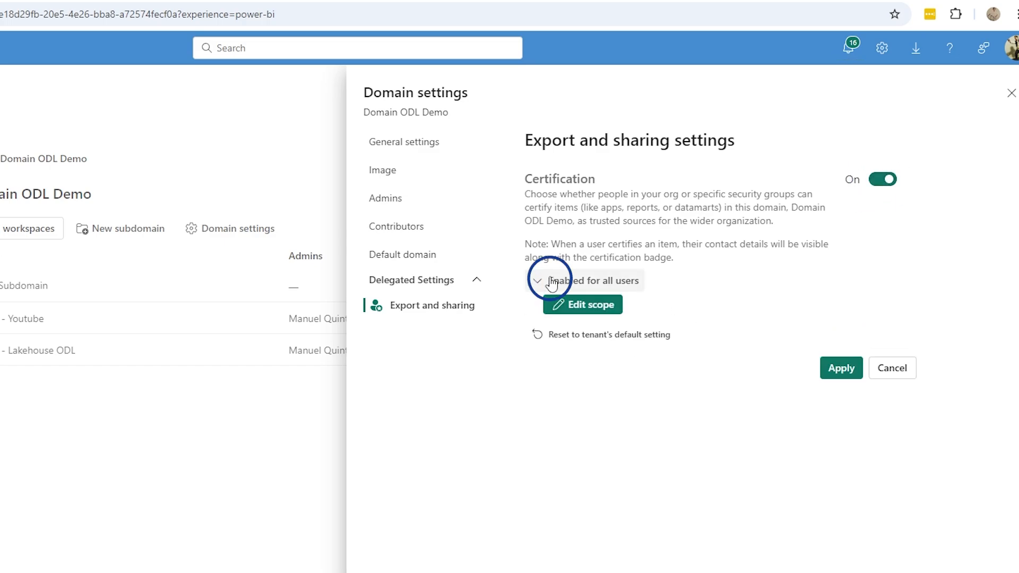
click(587, 311)
click(250, 431)
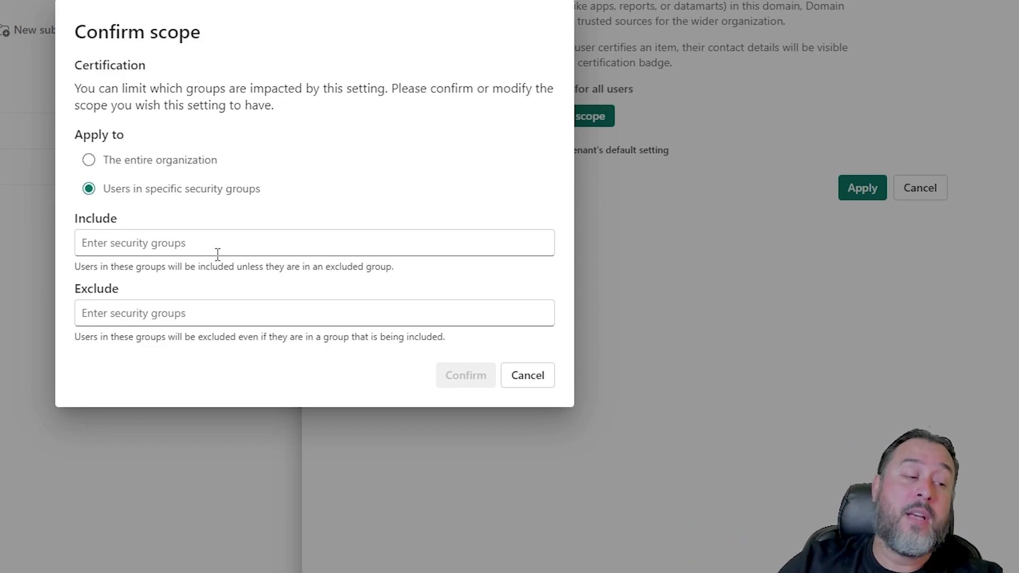
click(536, 379)
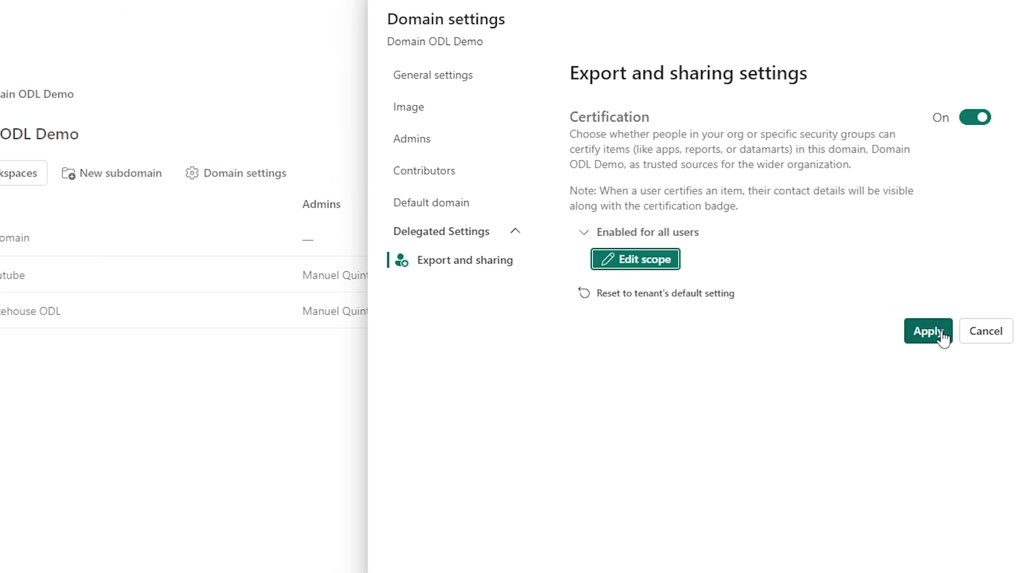
Step: Try to limit the Certification scope to users in a specific security group by entering a partial group name, and clear it
click(819, 167)
click(613, 267)
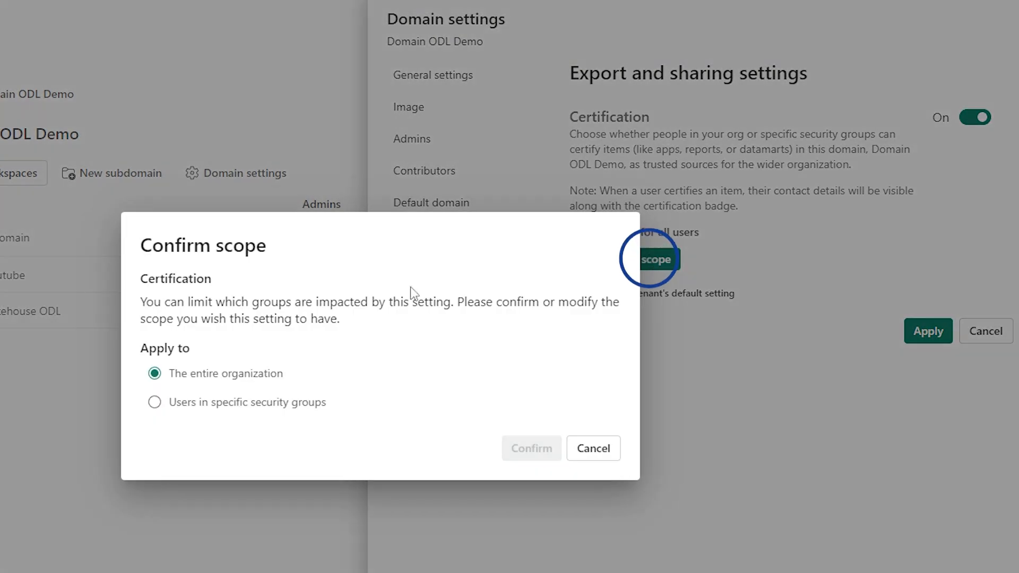
click(215, 395)
click(205, 396)
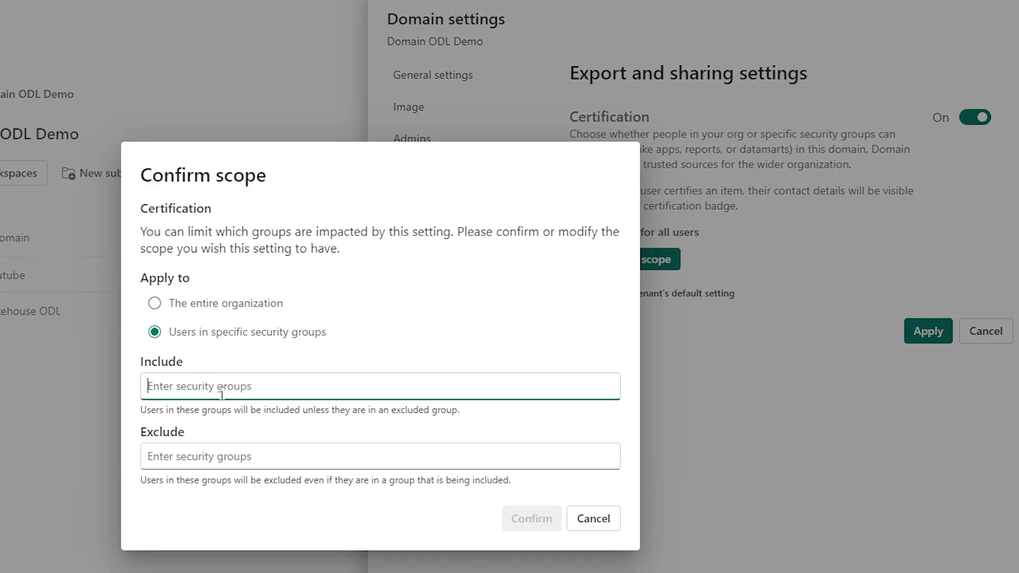
text(pwdemo)
drag(246, 386, 122, 392)
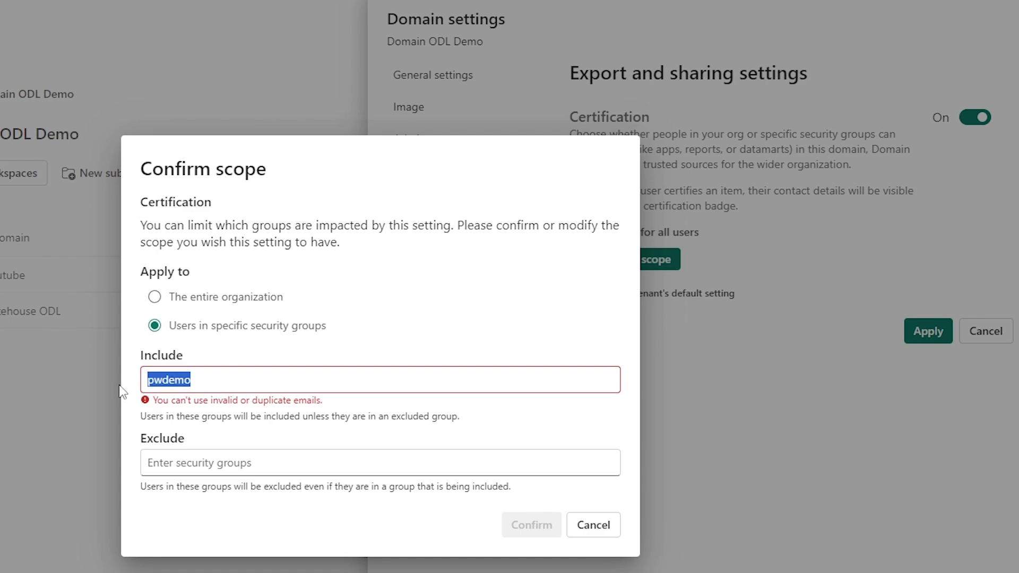
key(BackSpace)
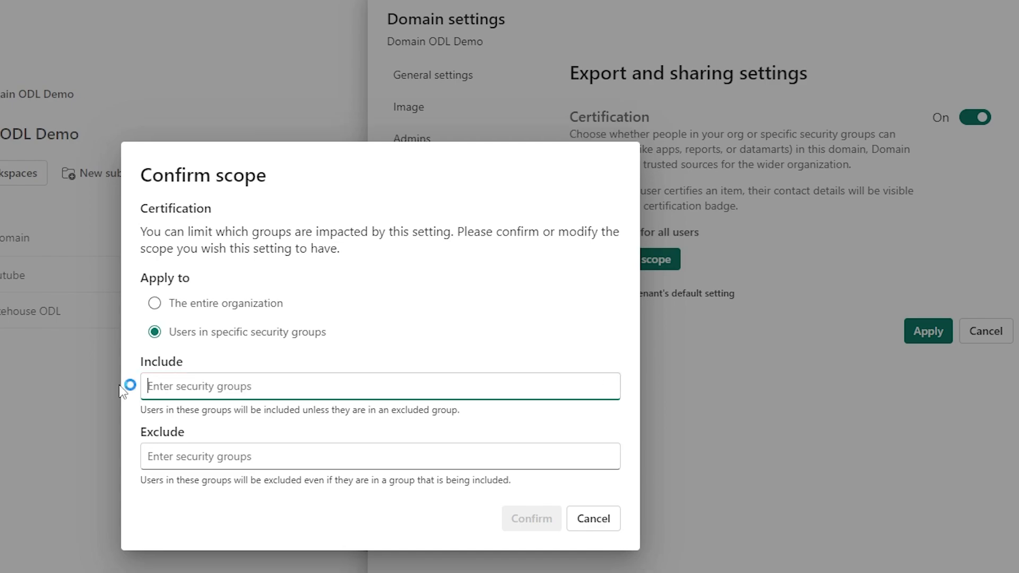
Step: Try to include a group in the Certification scope by its full e-mail address, and discard the scope change
key(ctrl+v)
drag(329, 389, 55, 381)
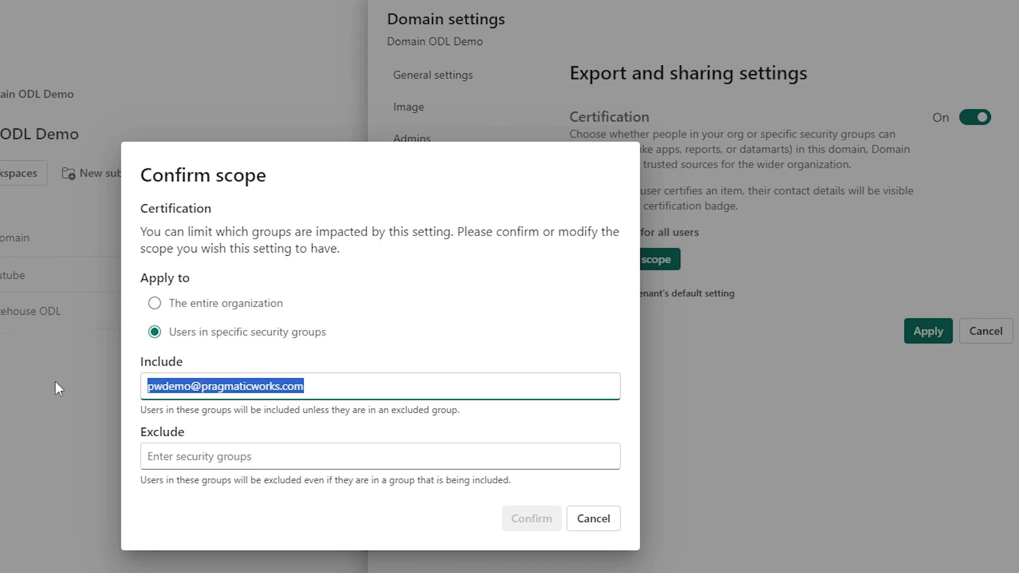
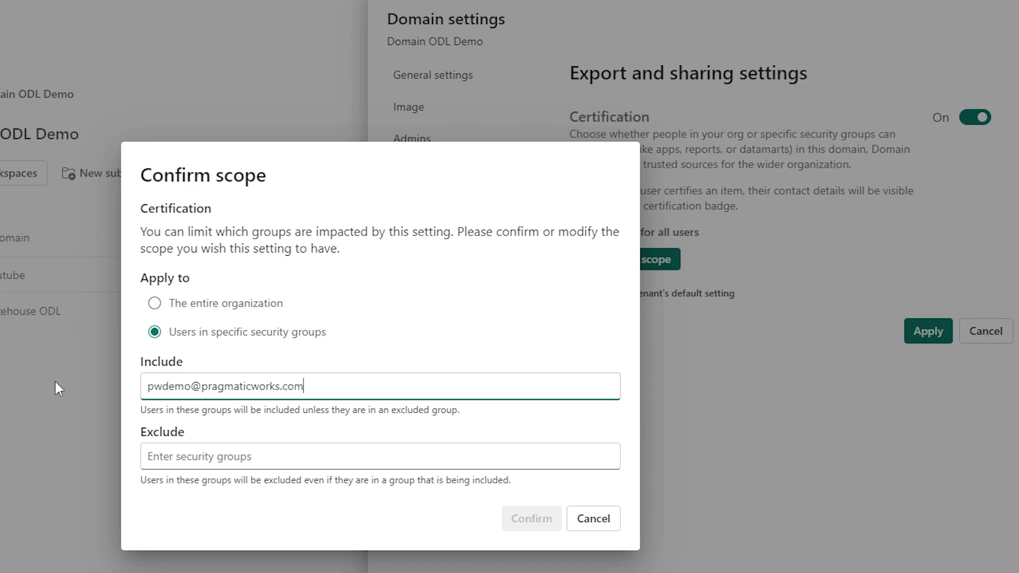
click(233, 448)
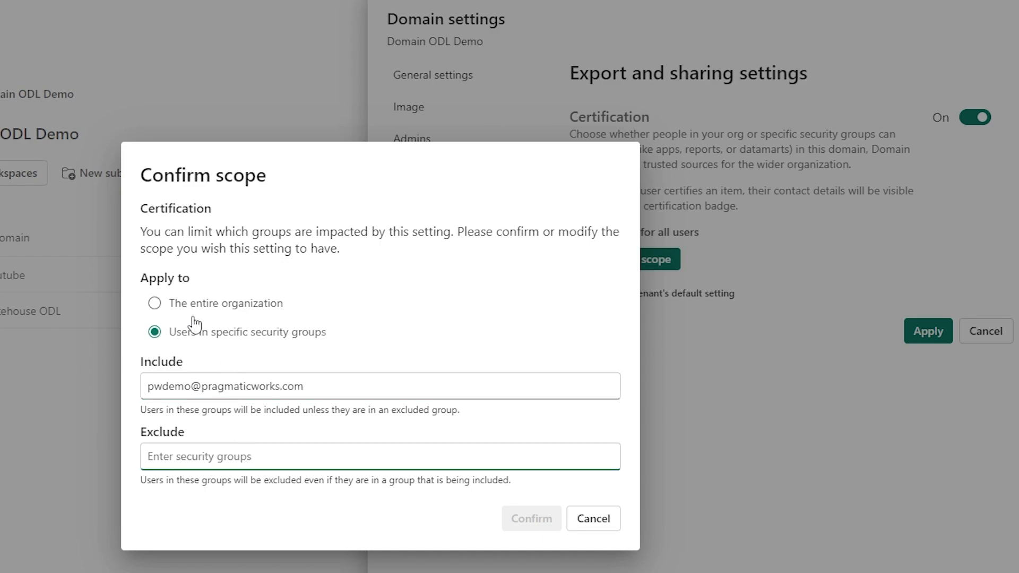
click(594, 523)
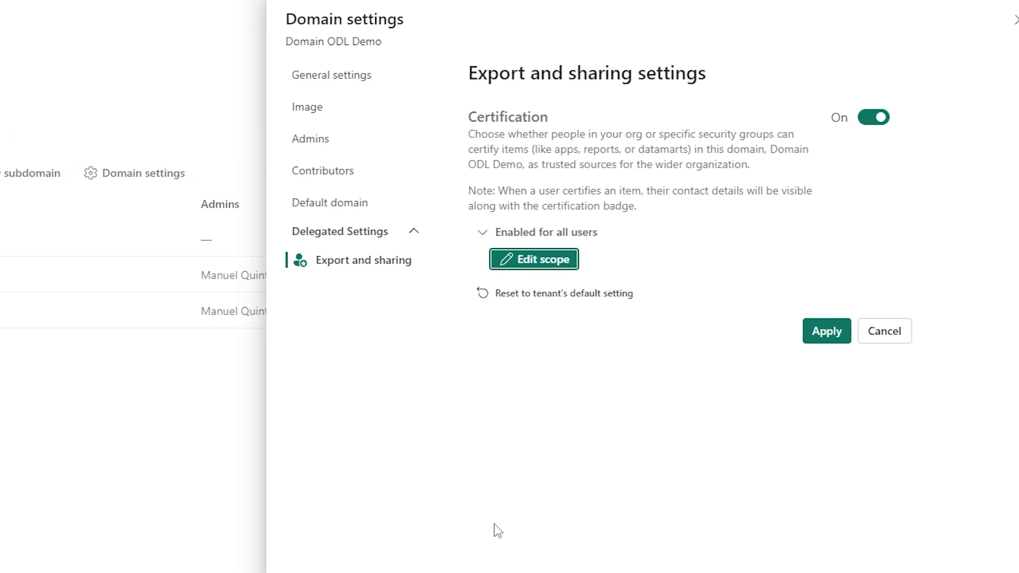
Step: Apply the delegated Certification setting to Domain ODL Demo
click(806, 332)
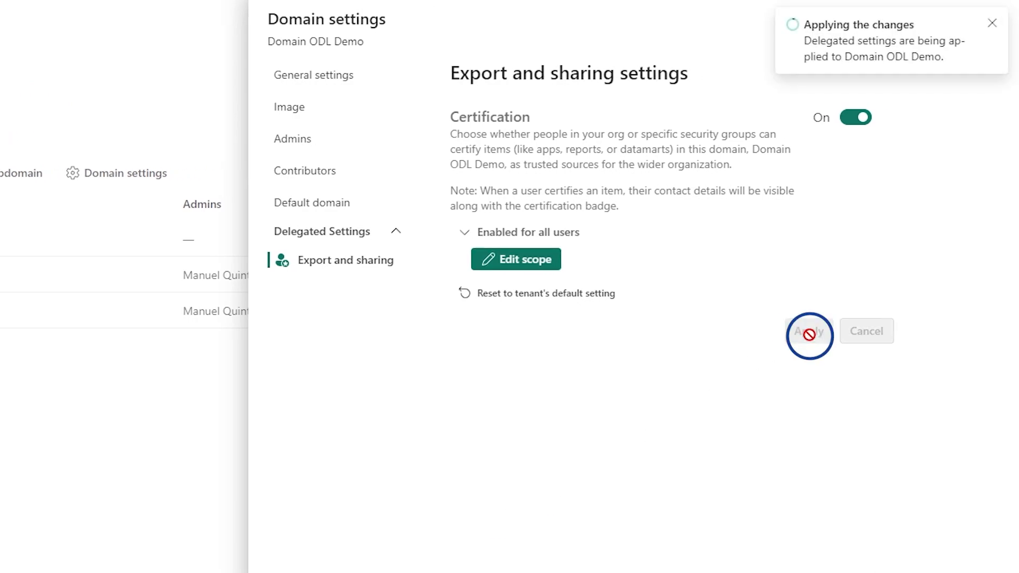